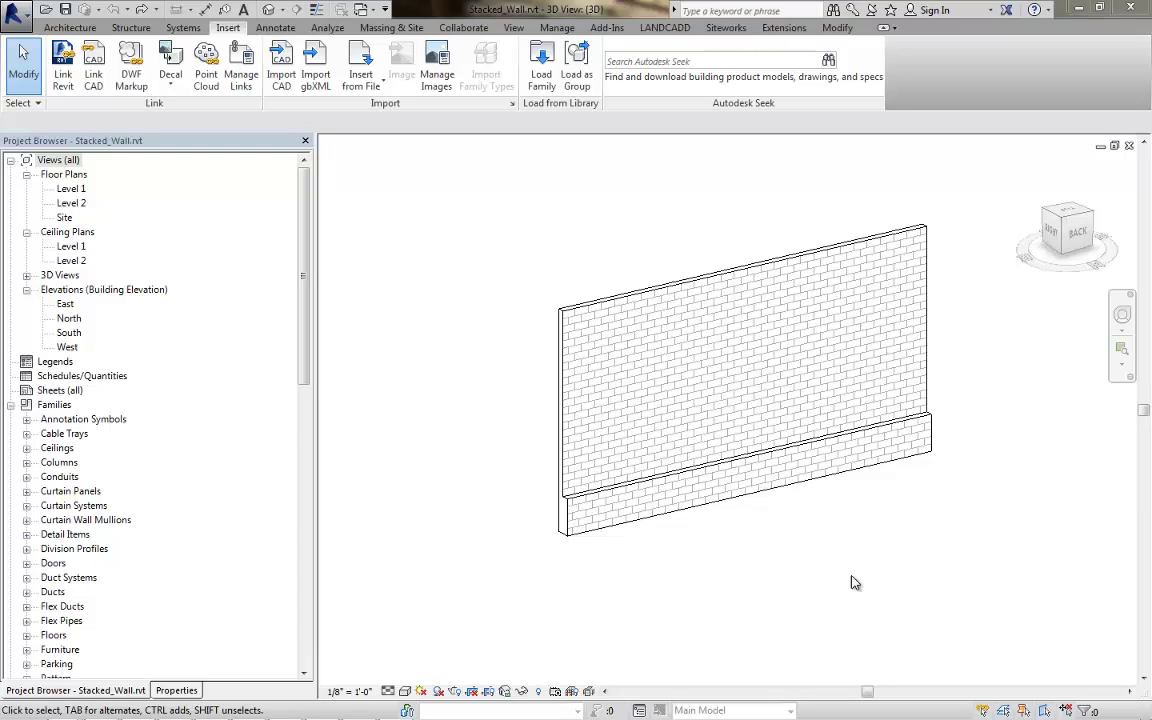
Step: Orbit, zoom and pan the 3D view onto the stacked wall's lower corner where the 16 cmu base meets
shift+middle_drag(565, 573, 600, 550)
scroll(600, 545, up, 5)
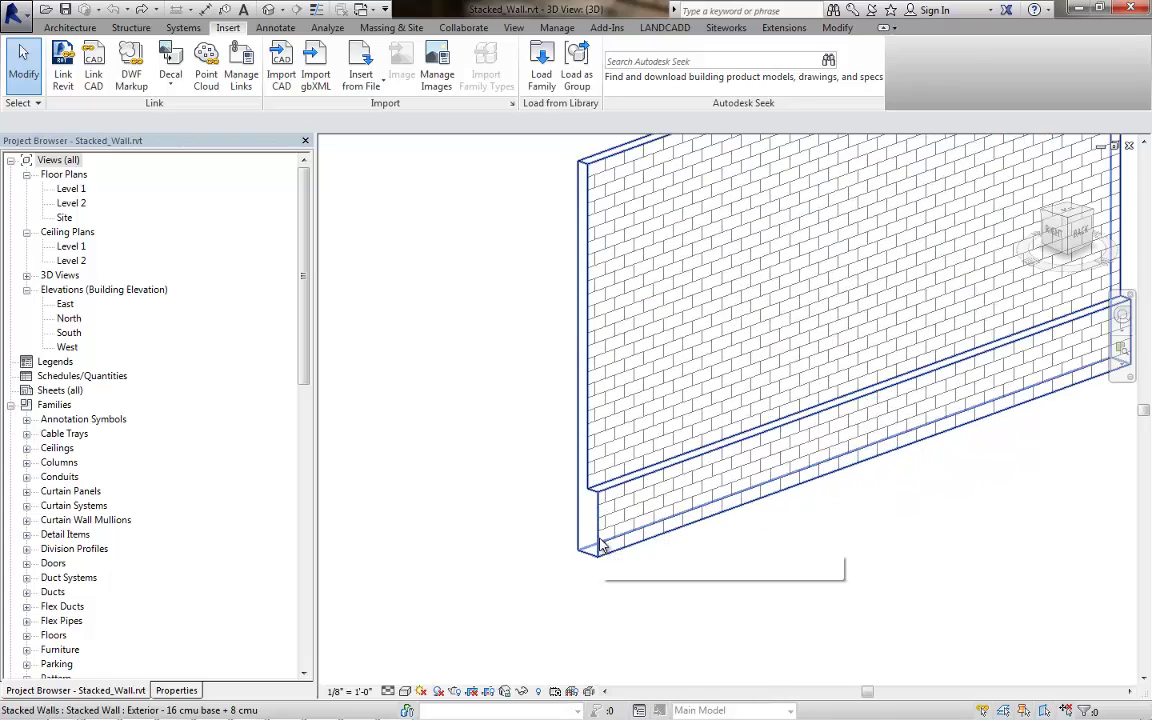
middle_drag(651, 563, 651, 578)
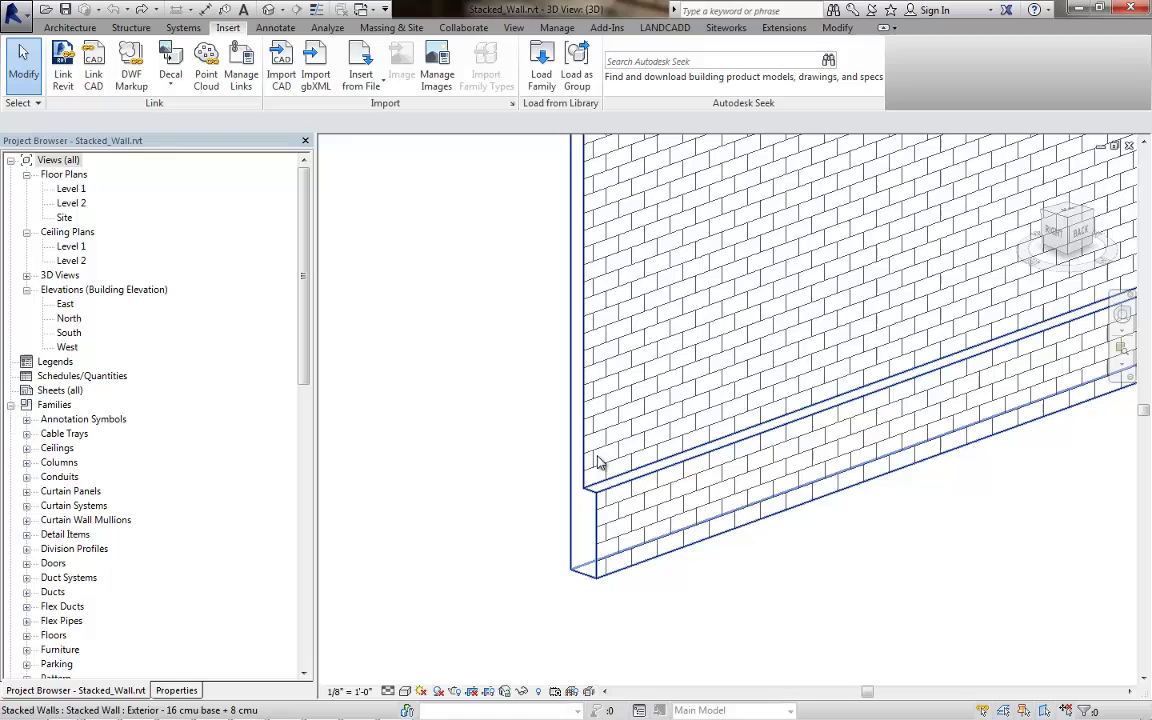
scroll(603, 525, down, 2)
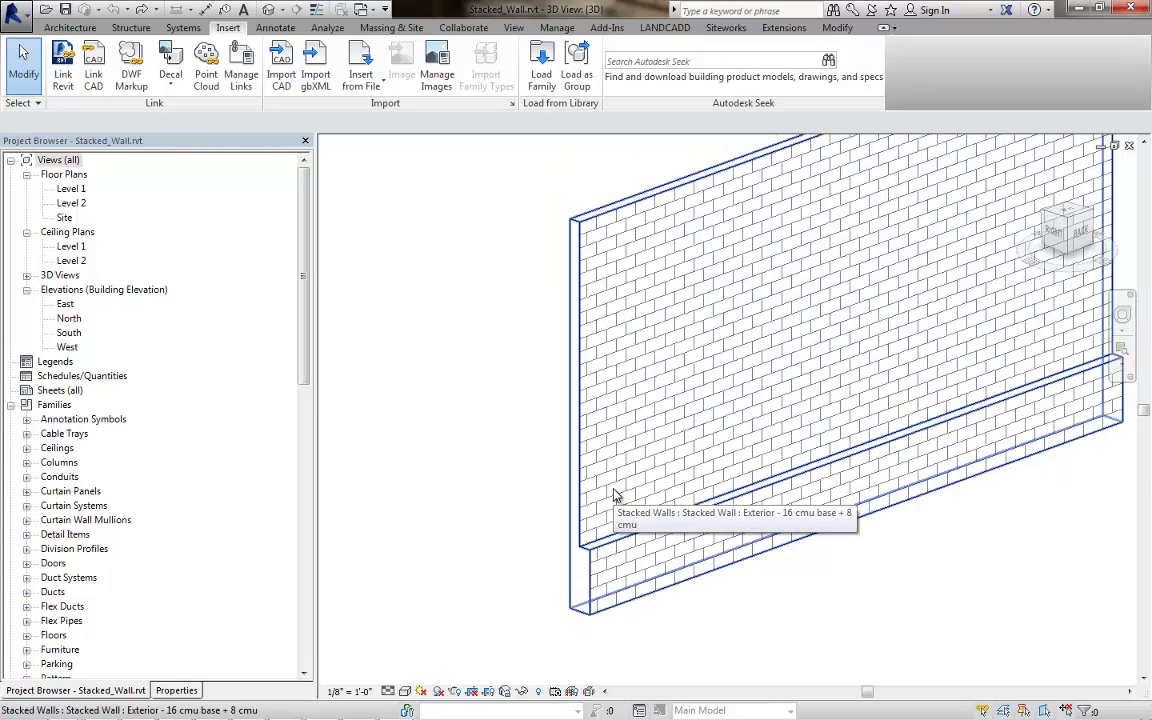
scroll(613, 560, up, 2)
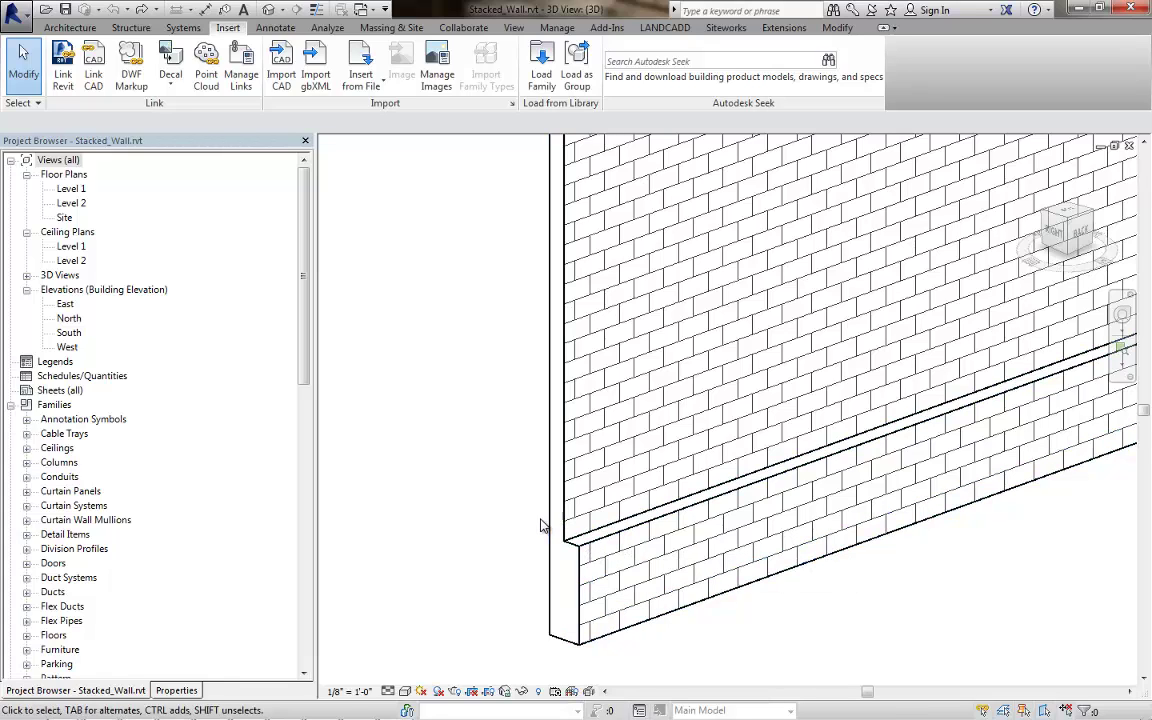
click(175, 690)
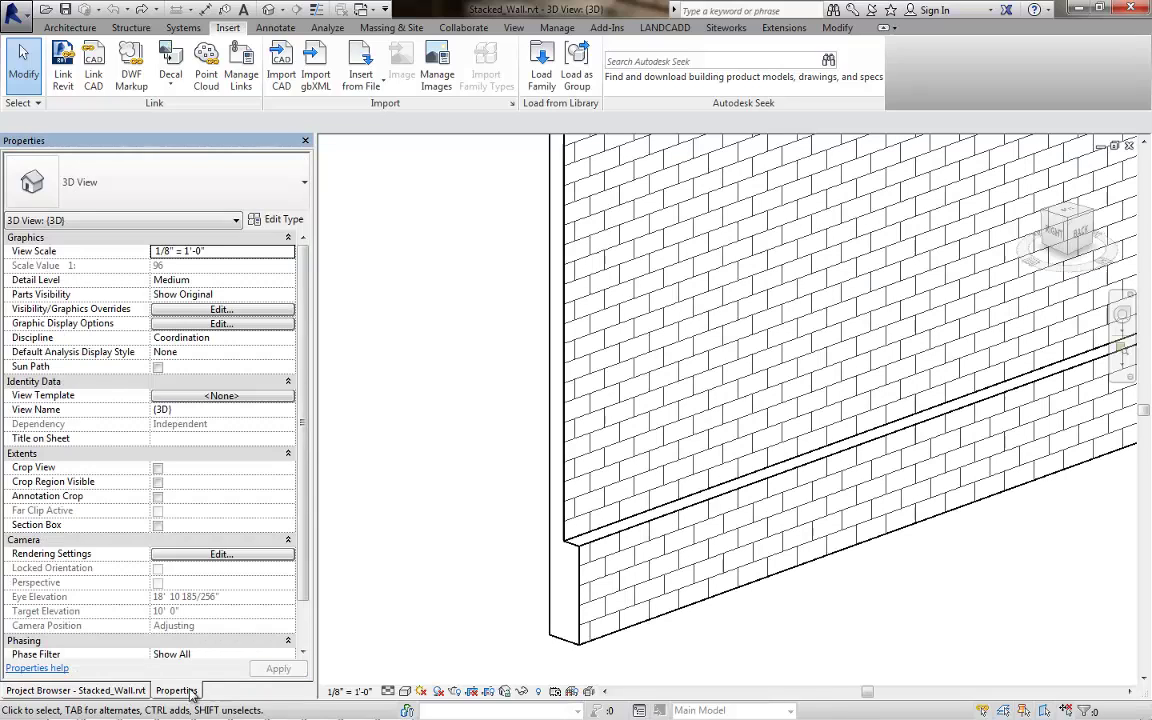
scroll(298, 430, down, 2)
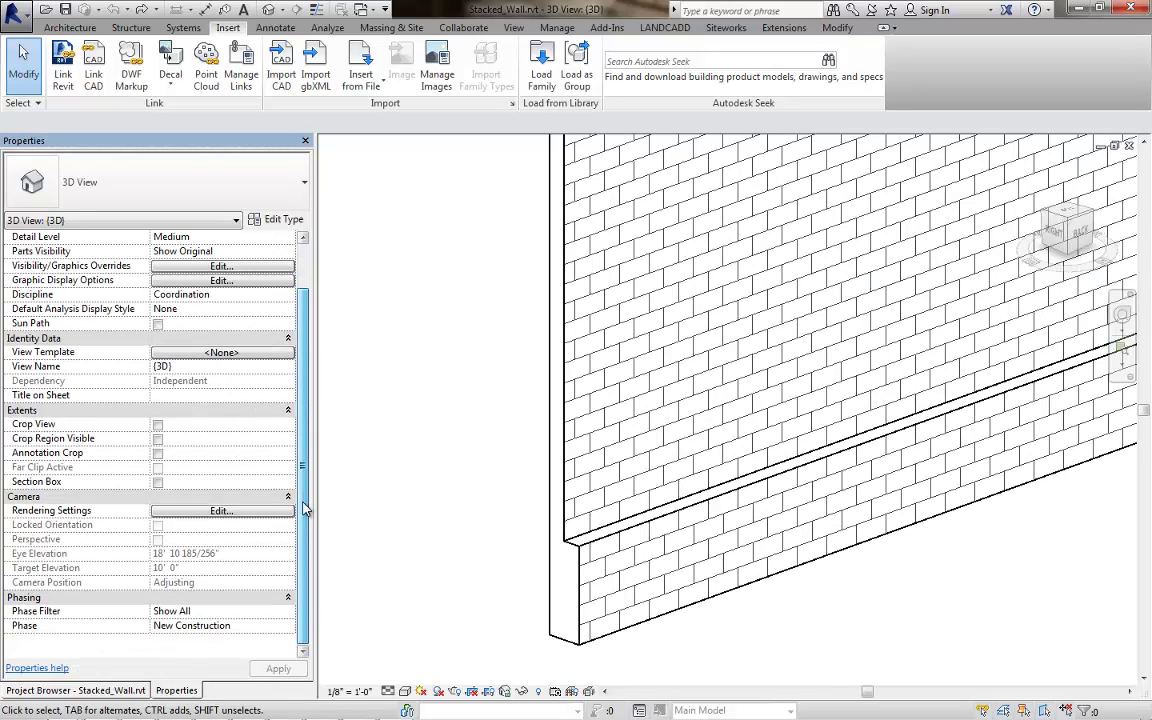
click(576, 561)
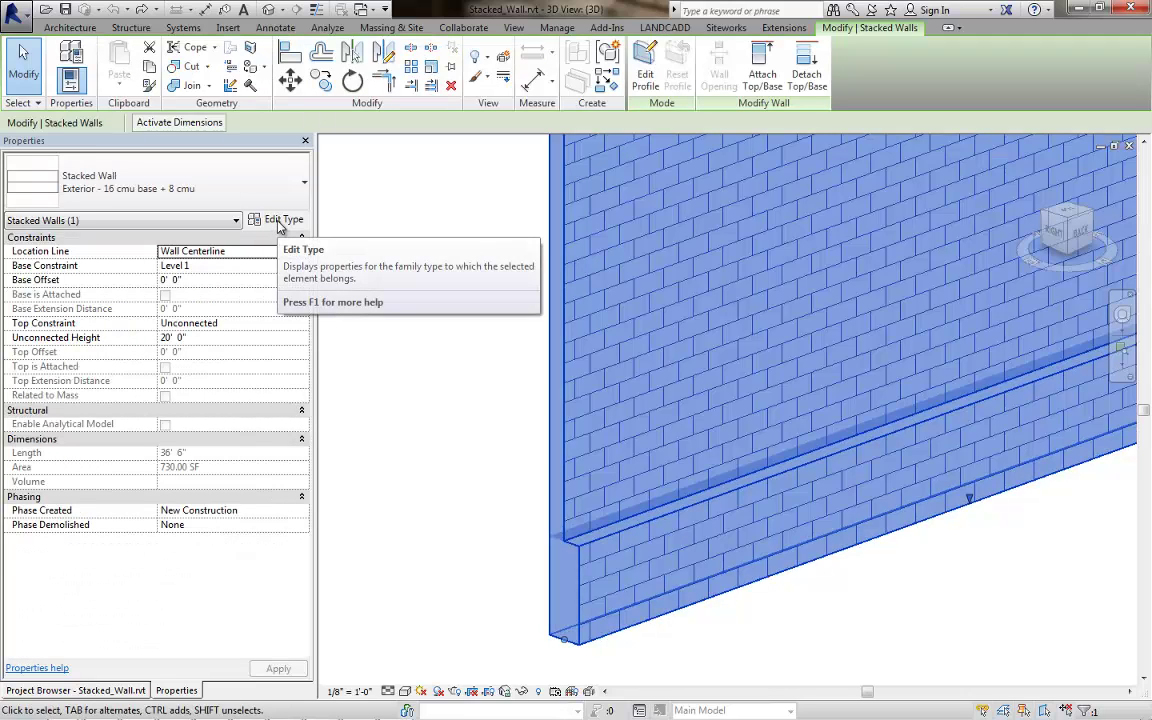
click(282, 221)
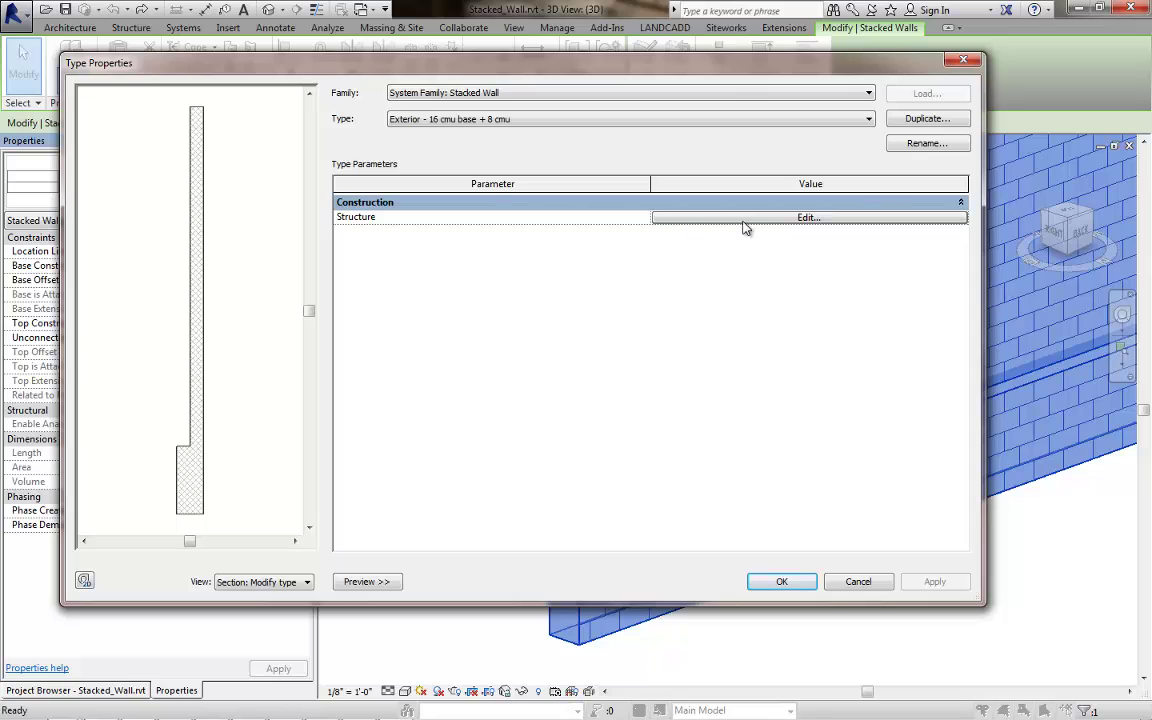
click(736, 226)
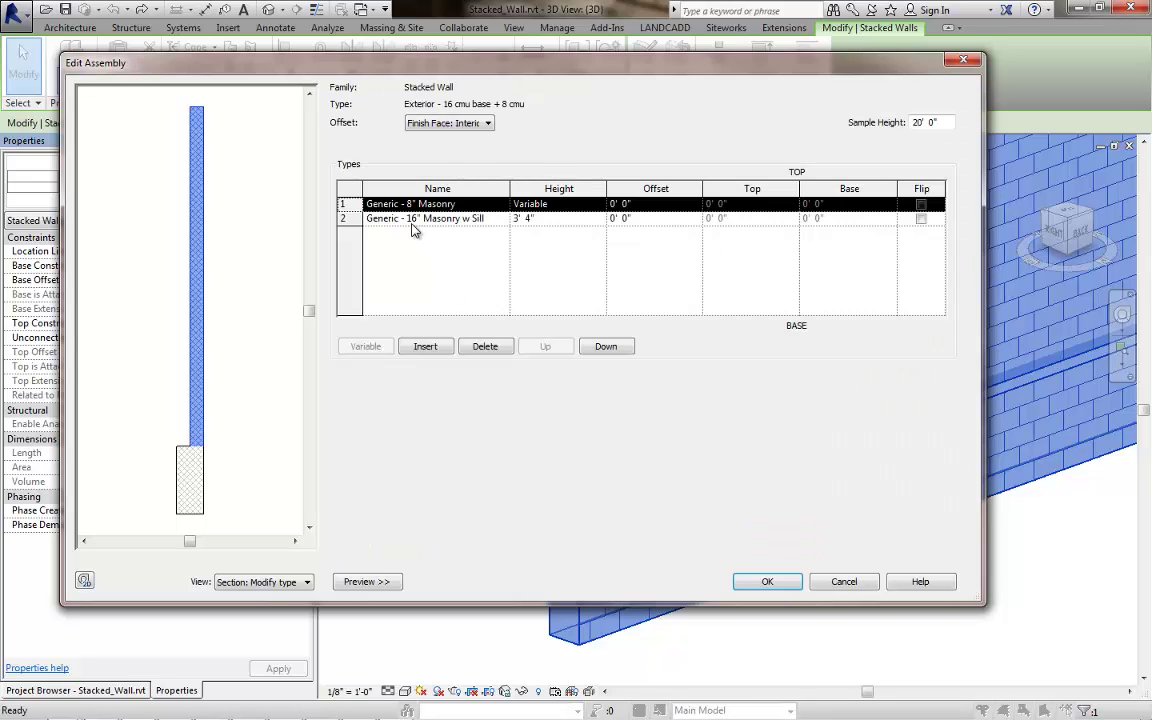
drag(510, 195, 520, 190)
key(Down)
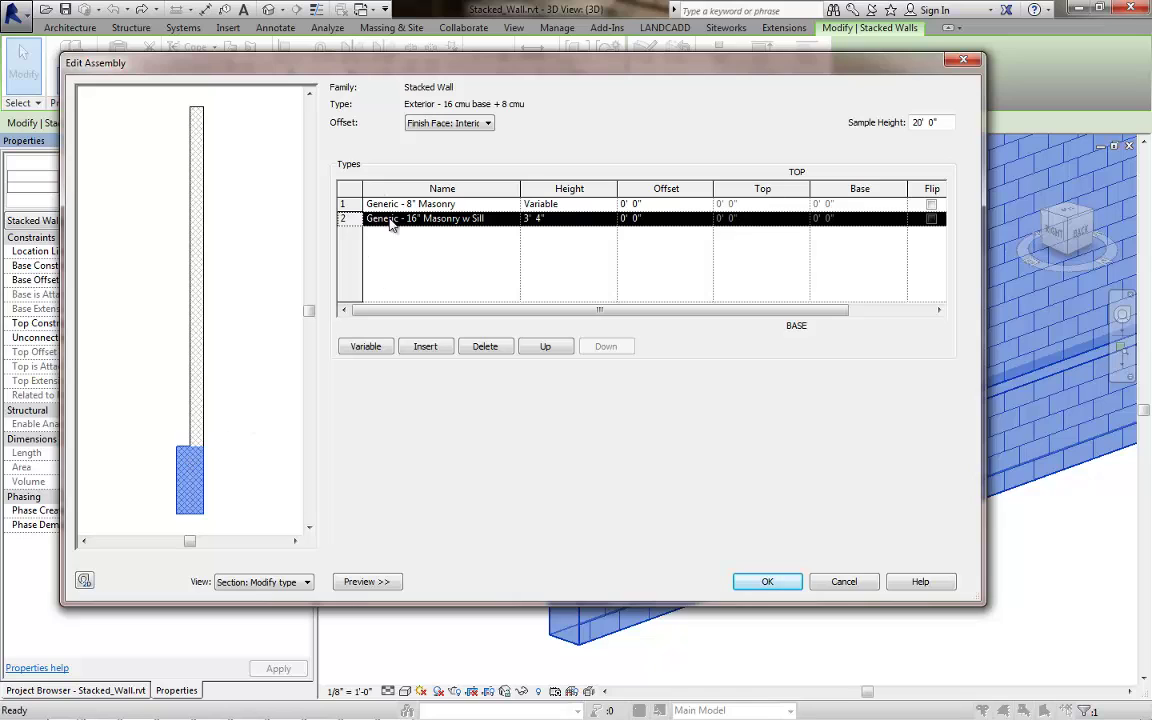
click(766, 585)
click(780, 585)
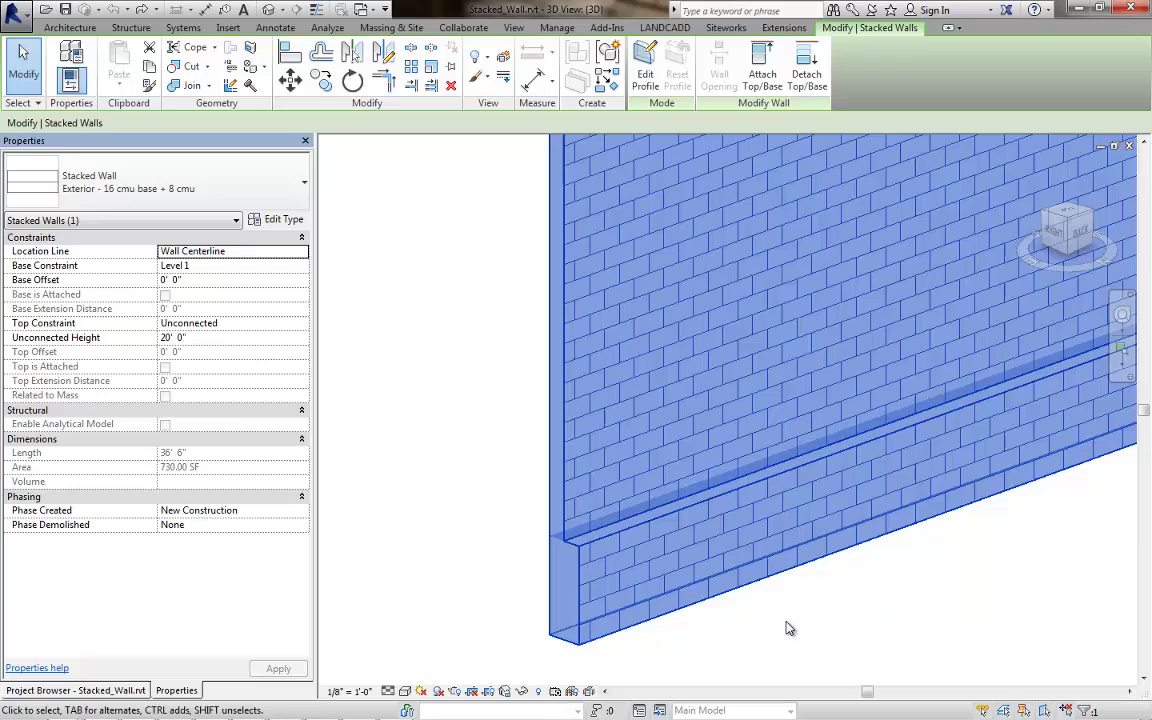
Step: Deselect the wall and open Type Properties of Generic - 16" Masonry w Sill from the Project Browser
click(785, 625)
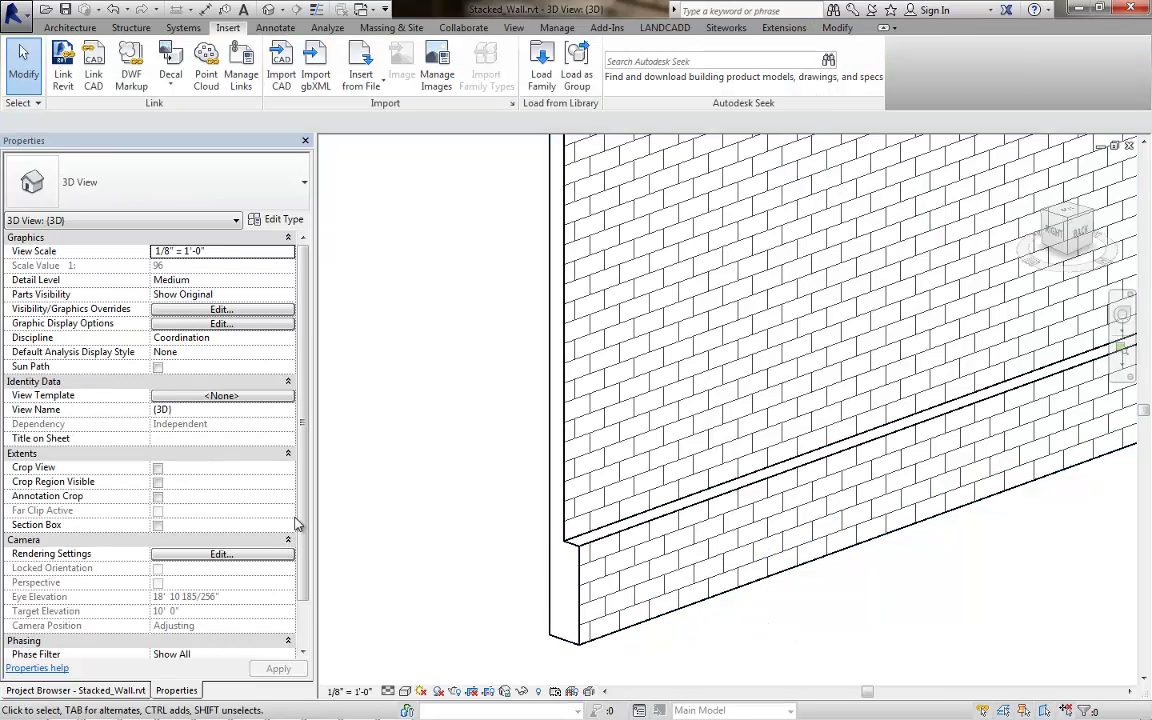
click(110, 690)
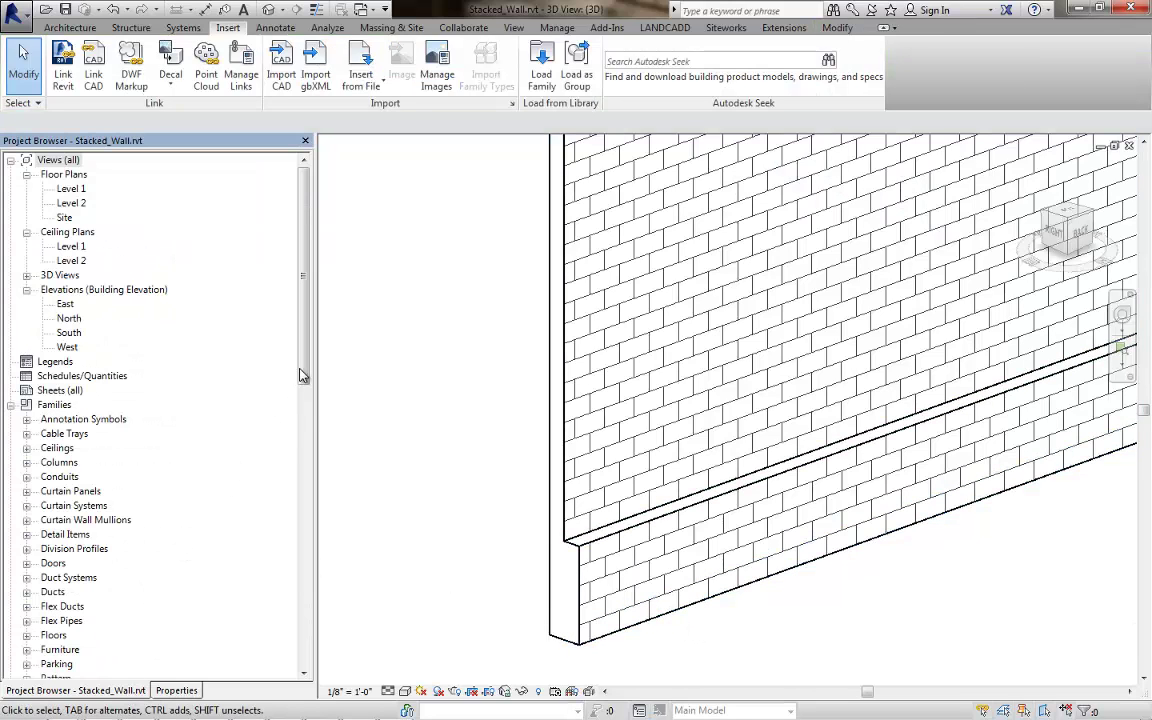
drag(303, 375, 311, 650)
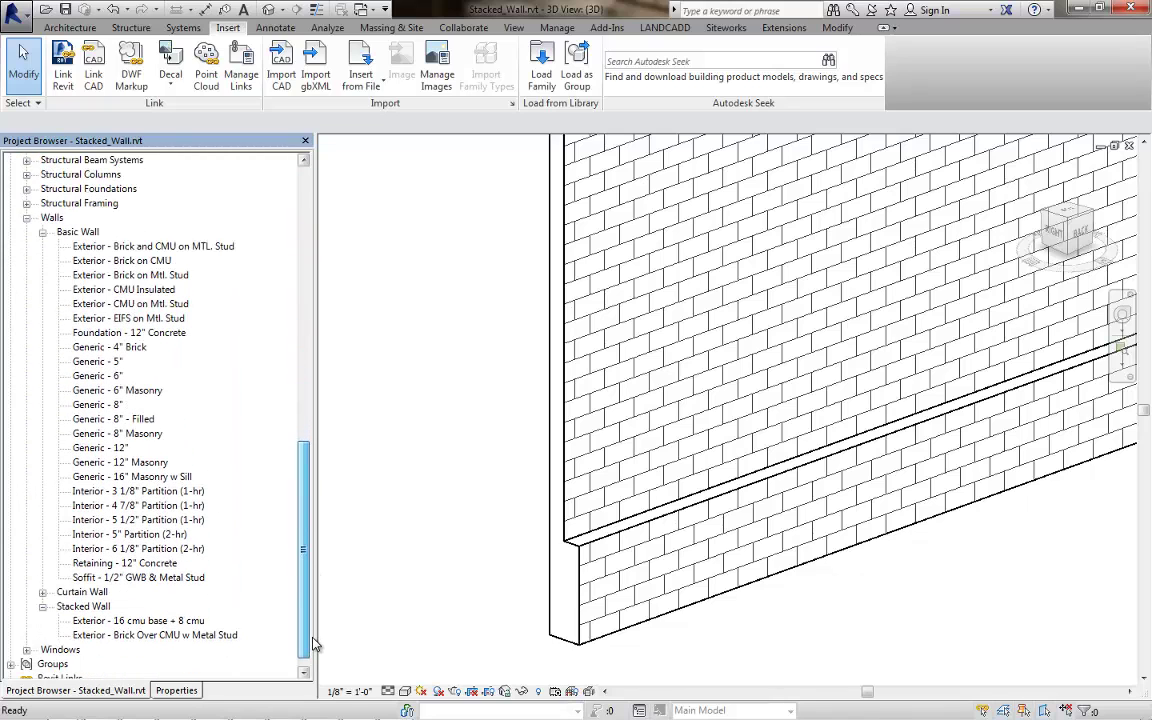
click(137, 478)
right_click(134, 480)
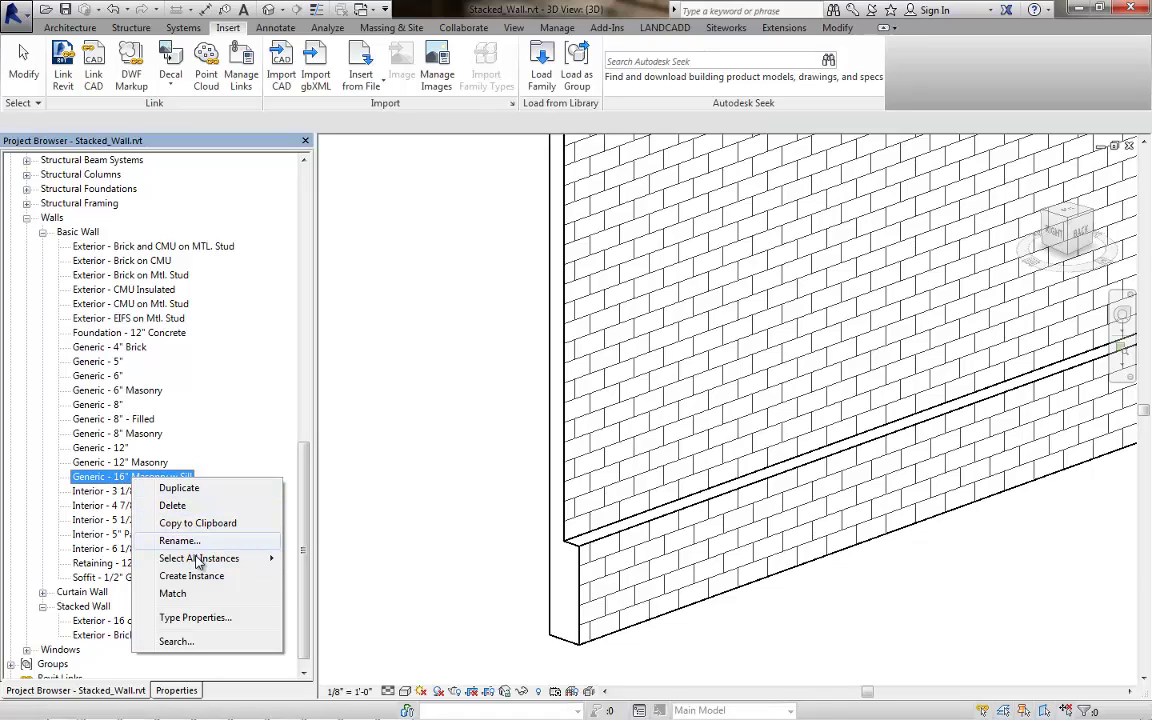
mouse_move(200, 563)
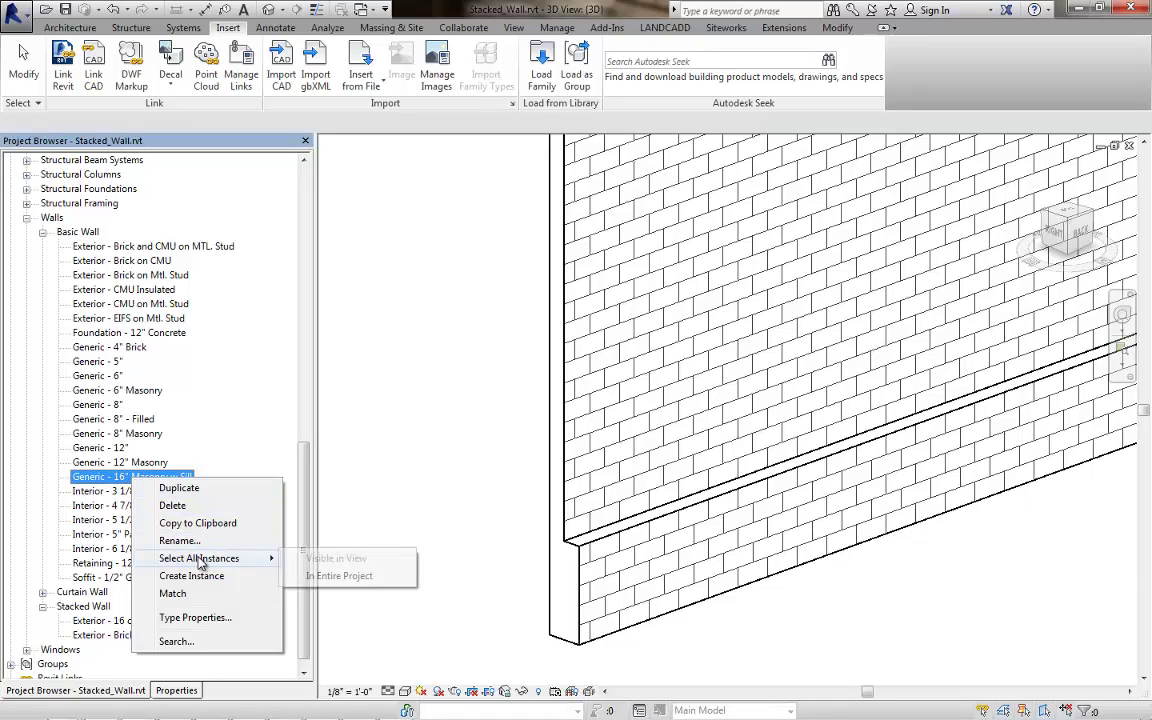
click(210, 617)
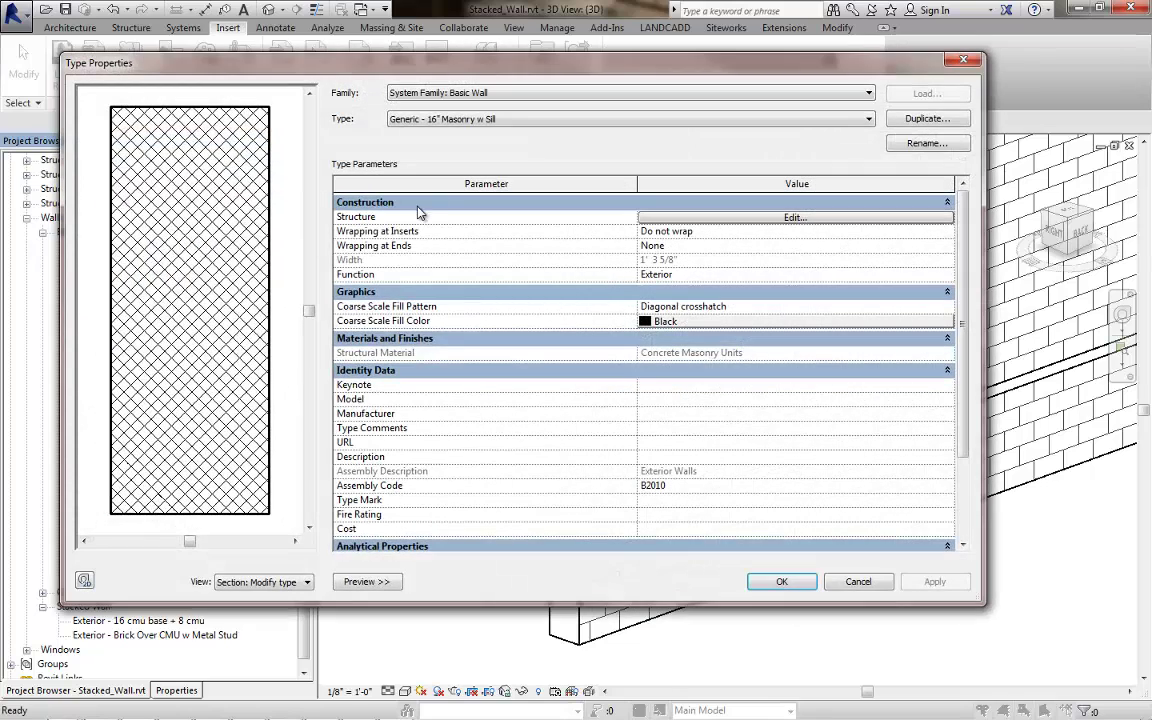
Step: Edit the 16" masonry structure and switch its preview to Floor Plan, then back to Section
click(774, 219)
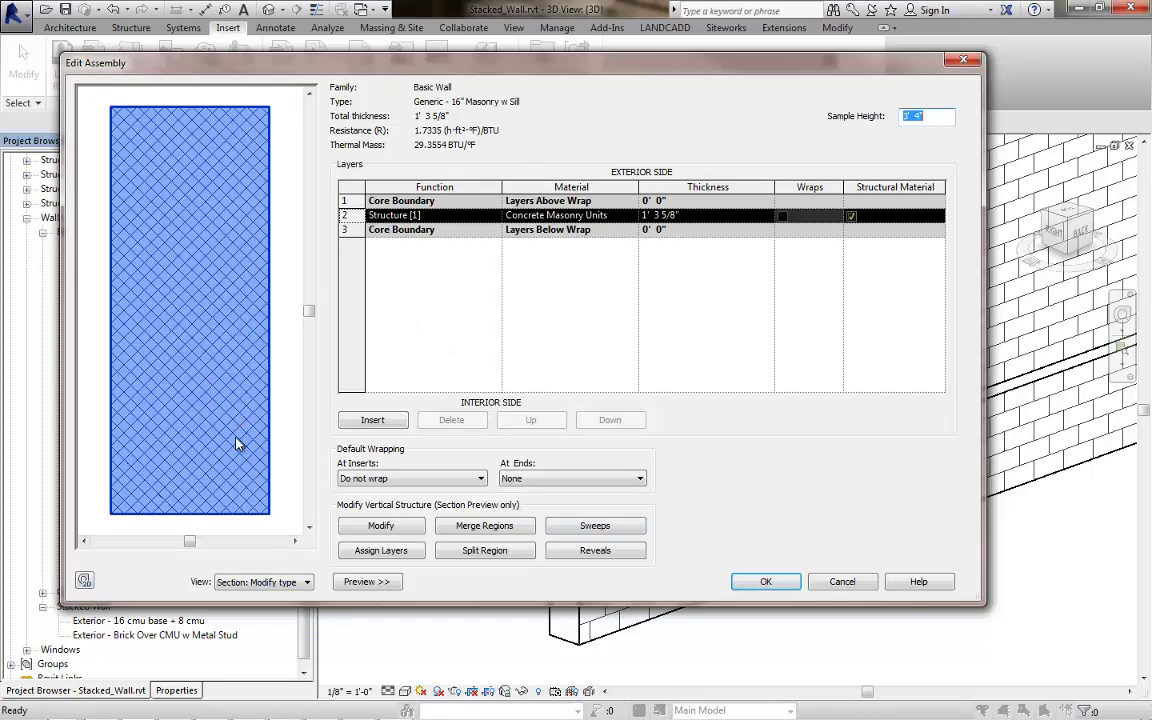
click(366, 581)
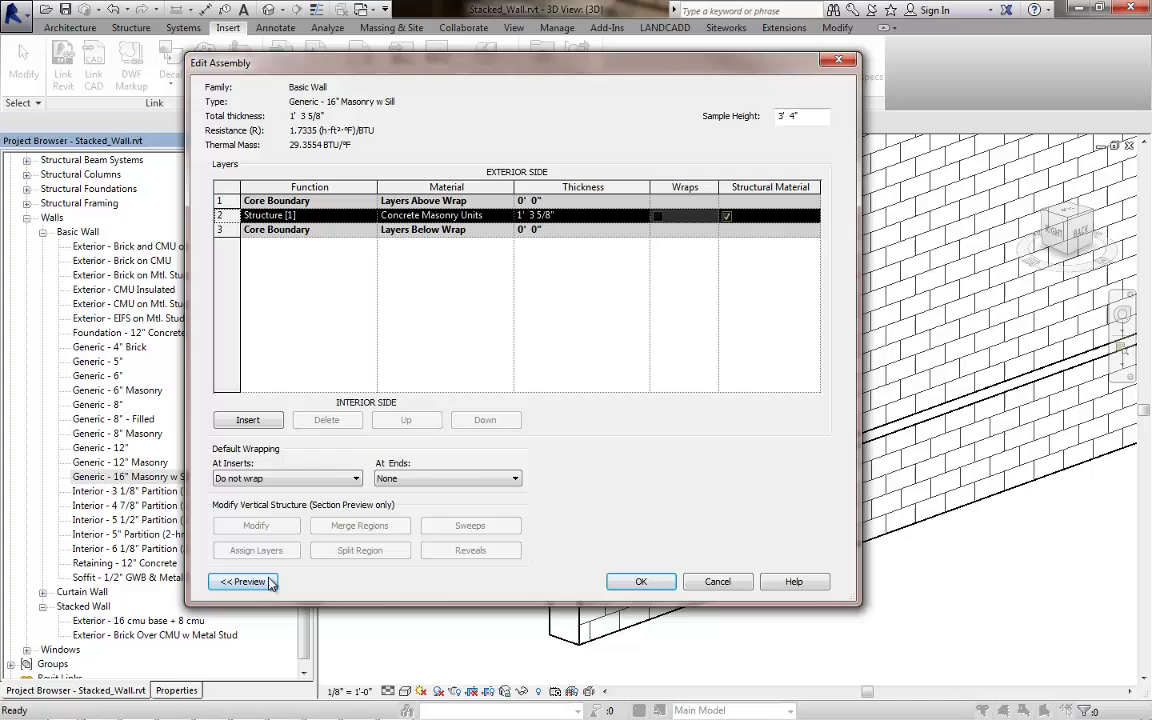
click(242, 581)
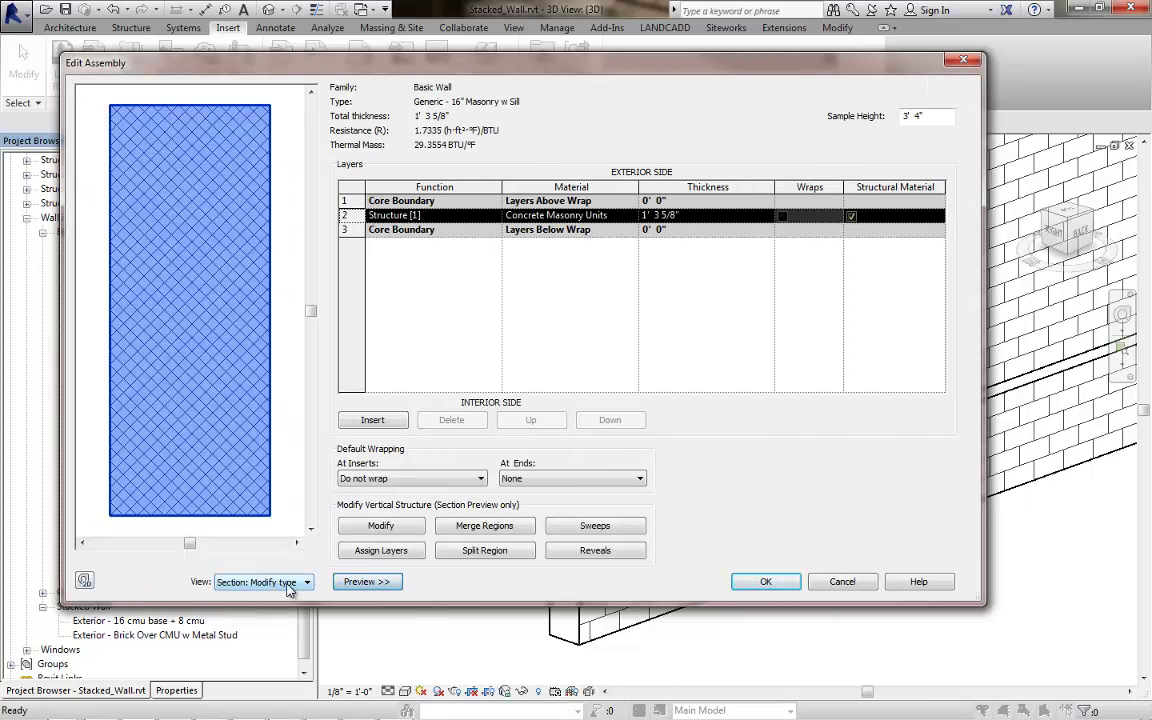
click(262, 582)
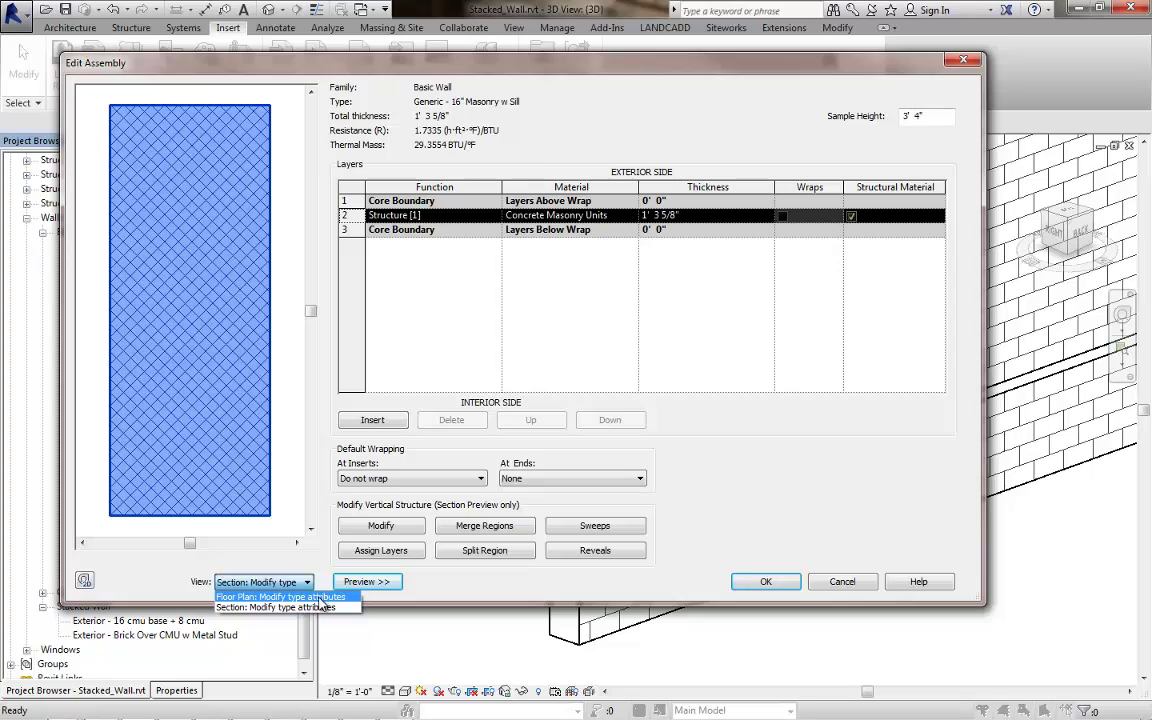
click(320, 597)
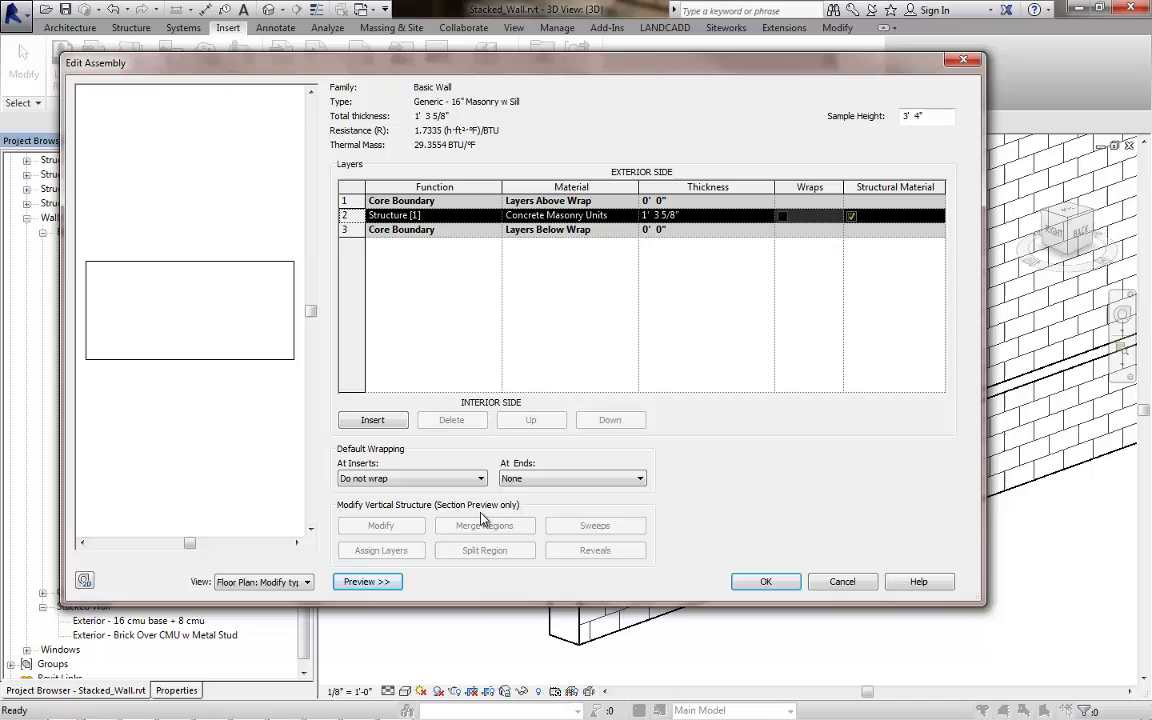
click(305, 582)
click(290, 612)
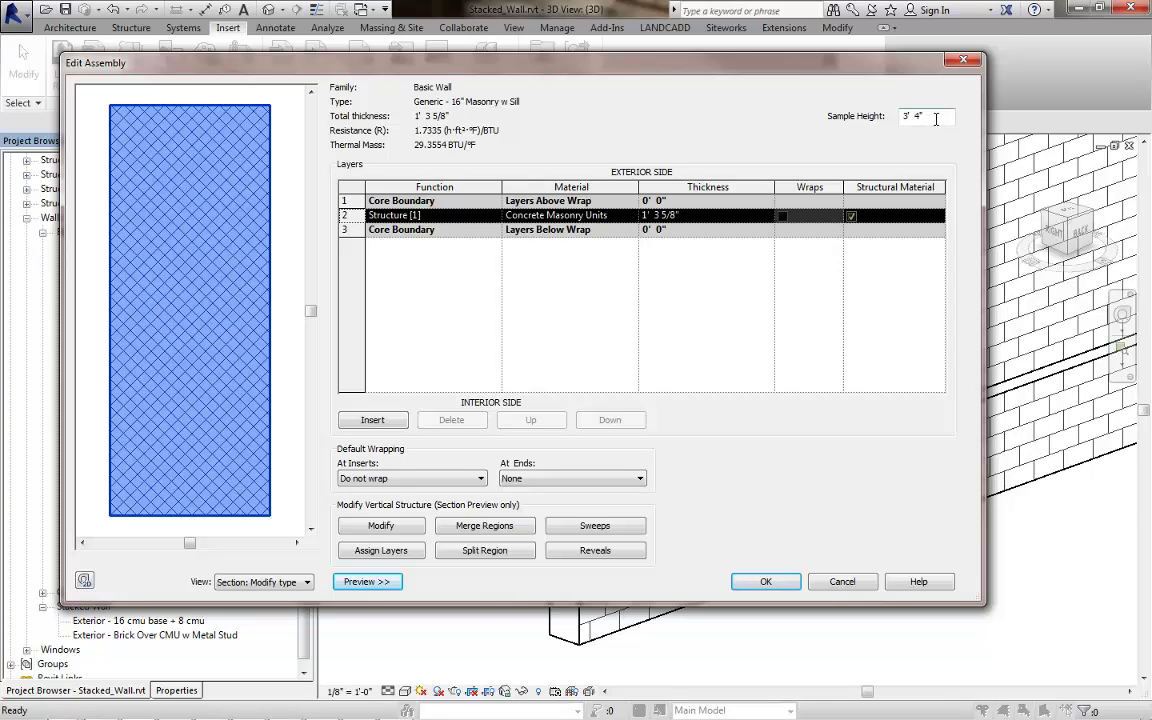
Step: Change the assembly preview's sample height from 3' 4" to 2' 8"
drag(936, 119, 883, 123)
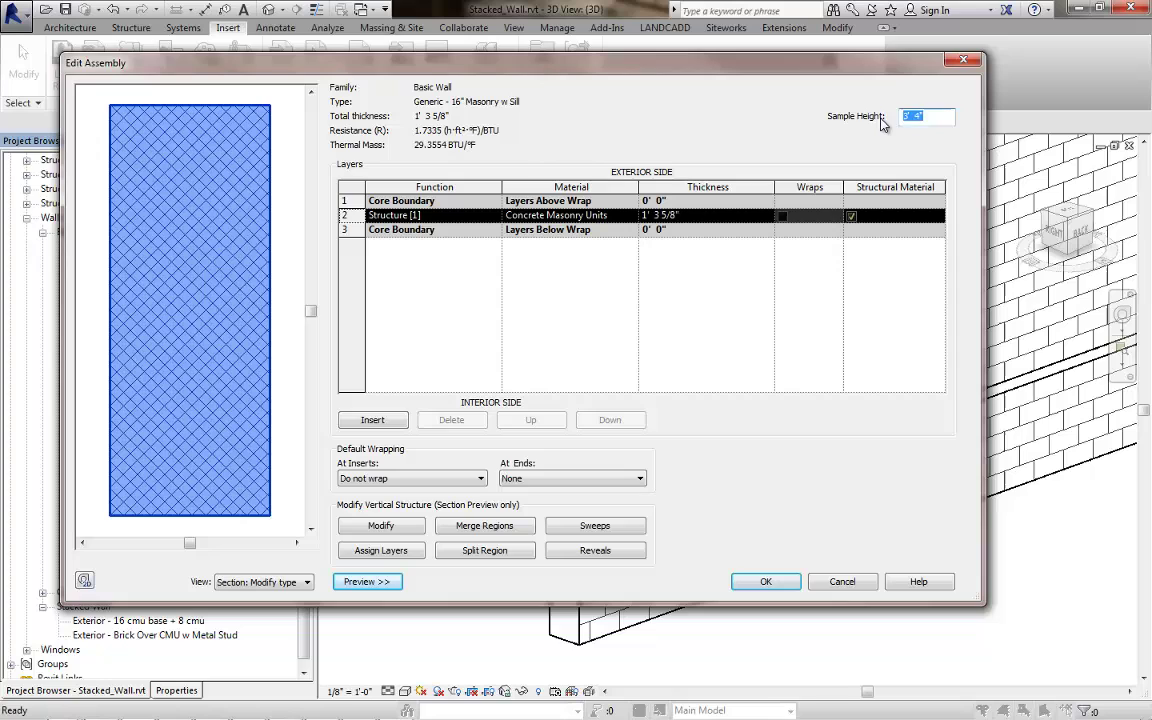
text(2 8)
key(Tab)
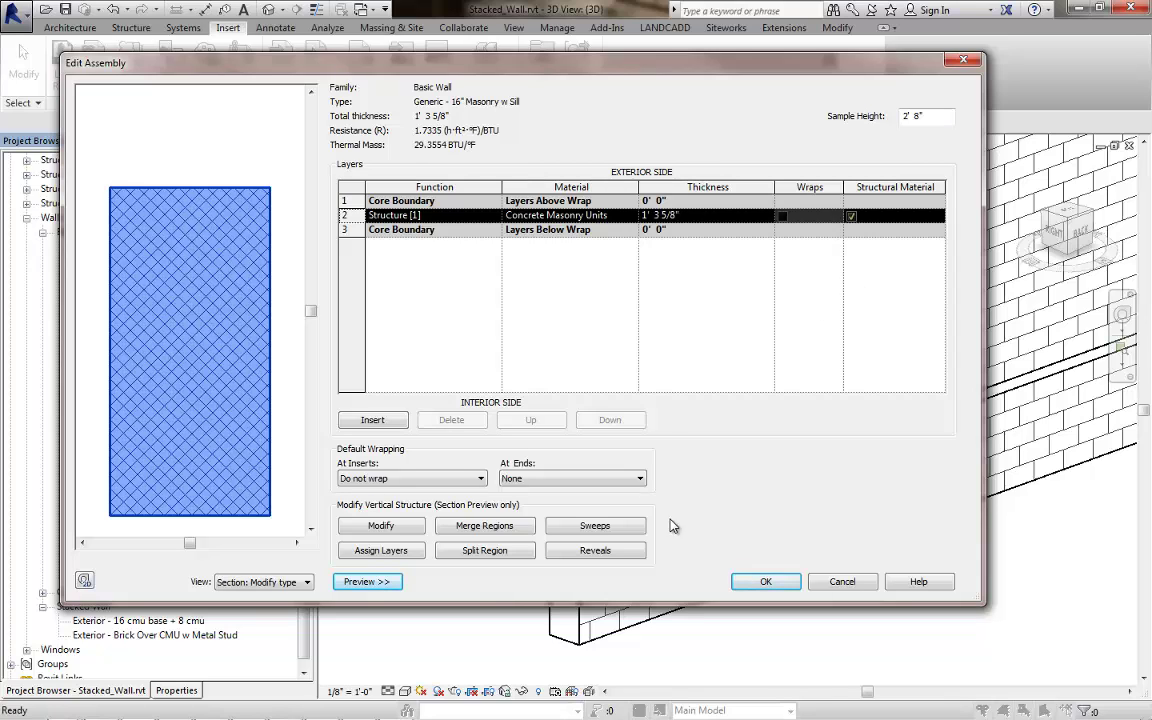
Step: From Wall Sweeps, browse Profiles > Wall and preview Cornice 1, Wall Sweep-CMU Course and Cornice 2
click(616, 534)
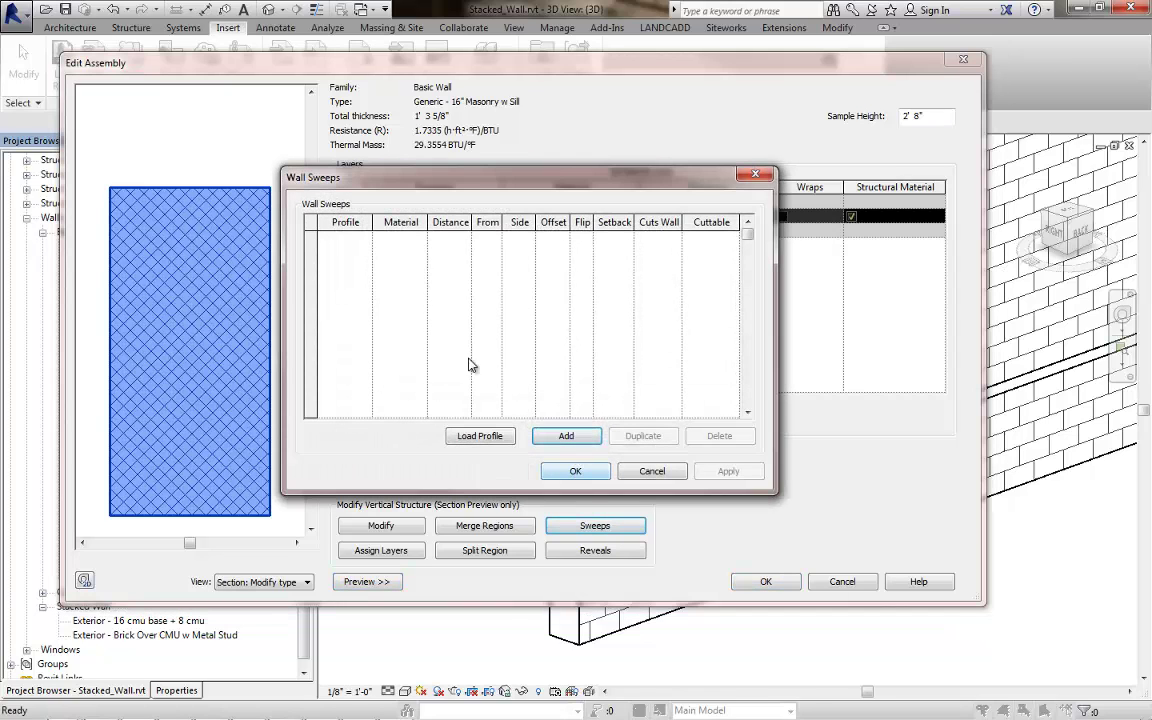
click(491, 437)
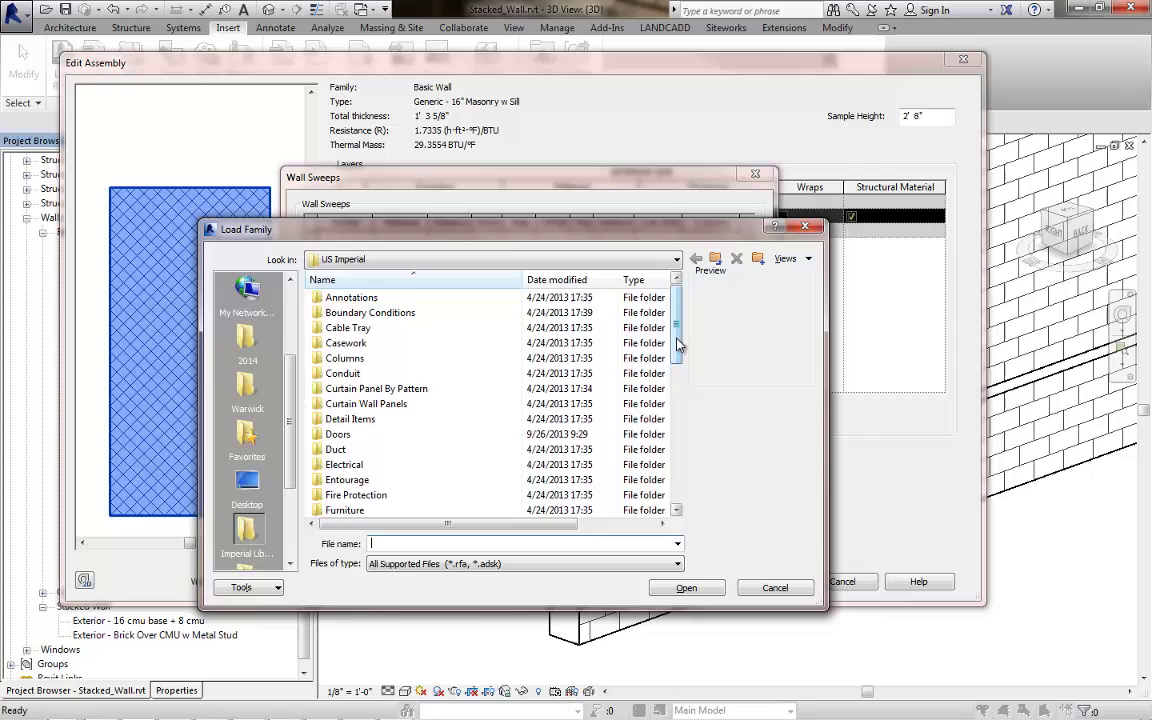
drag(677, 345, 678, 427)
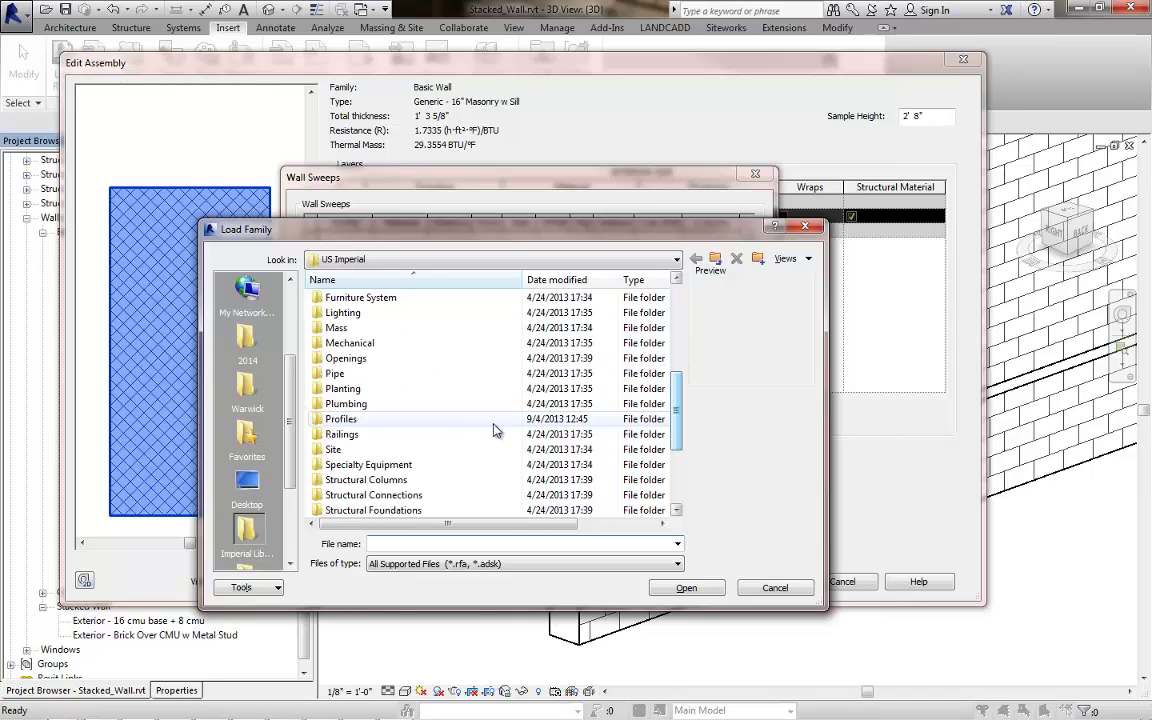
double_click(338, 420)
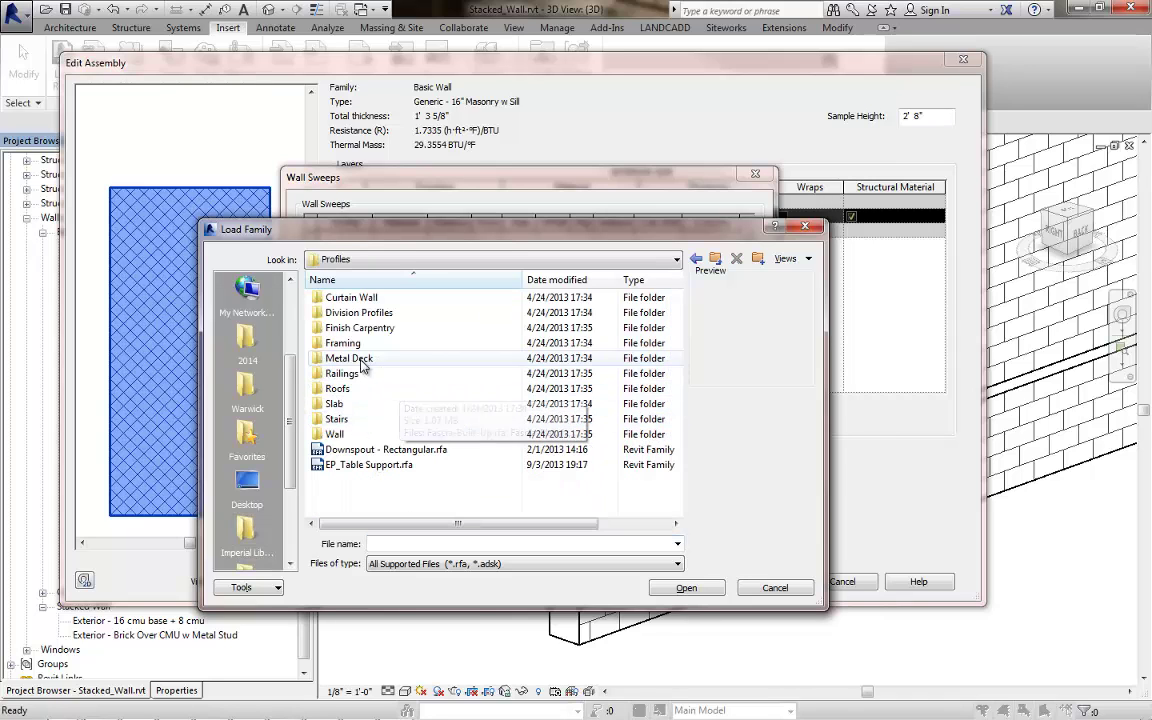
double_click(334, 434)
click(348, 298)
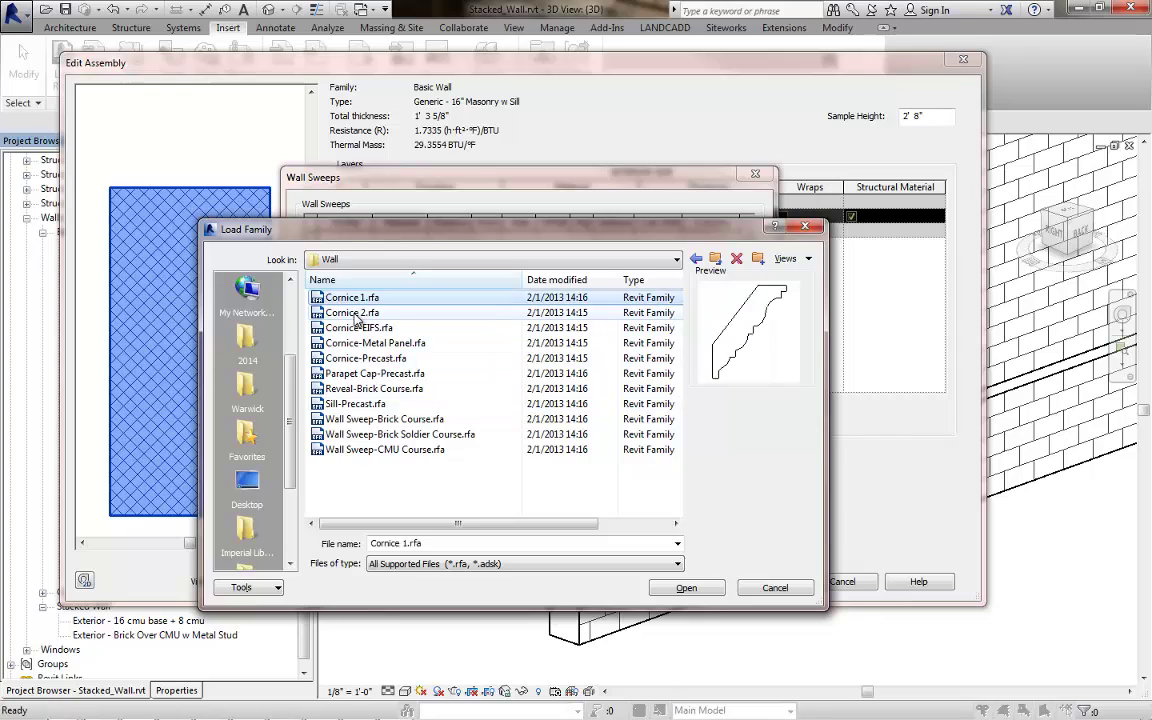
key(Down)
key(Down)
key(Down)
key(Down)
key(Down)
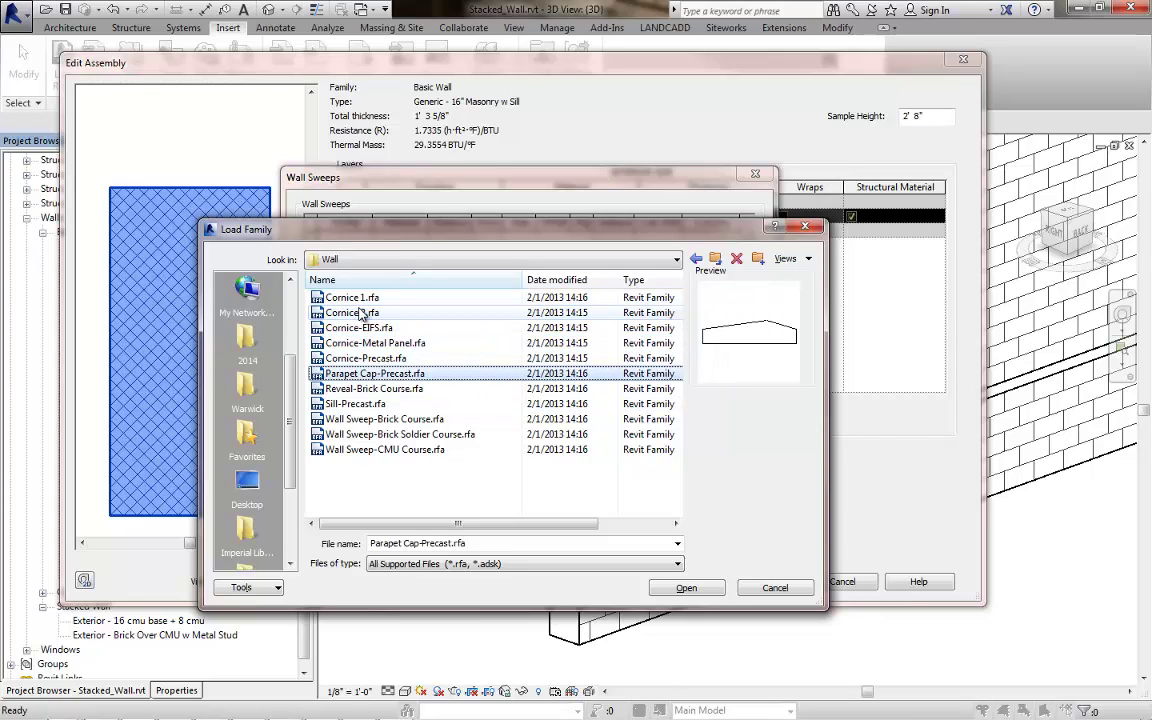
key(Down)
key(Down)
key(Down)
key(Down)
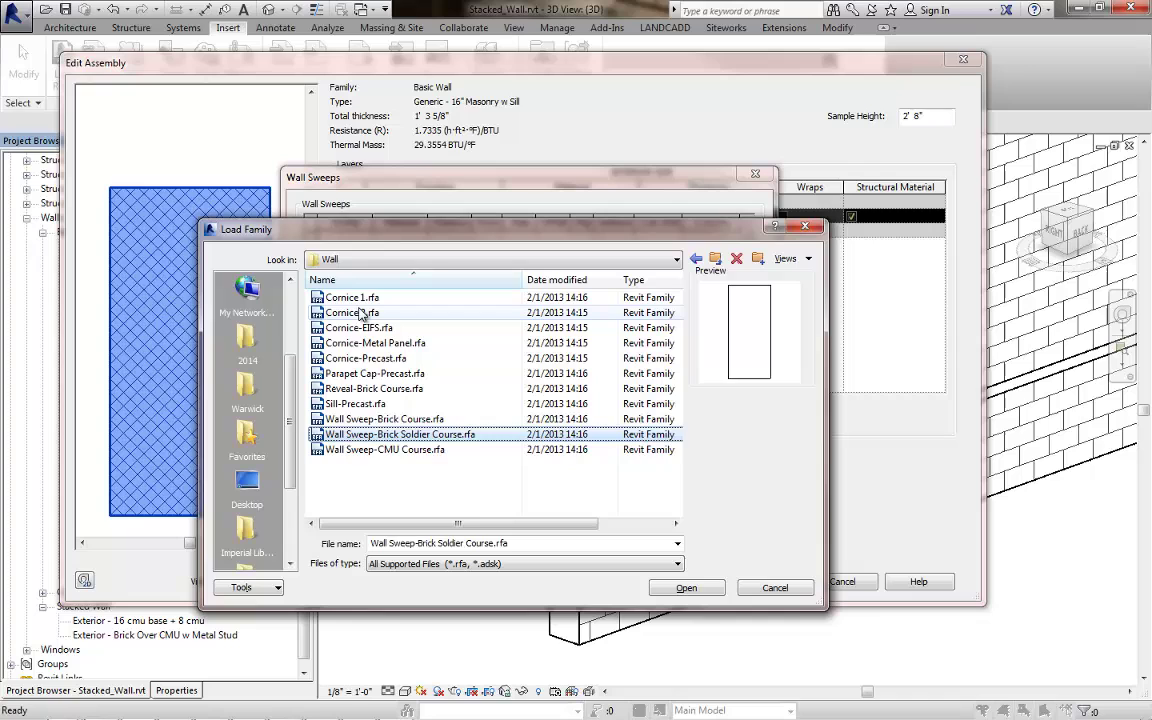
key(Down)
key(Up)
key(Up)
key(Up)
key(Up)
key(Up)
key(Up)
key(Up)
key(Up)
key(Up)
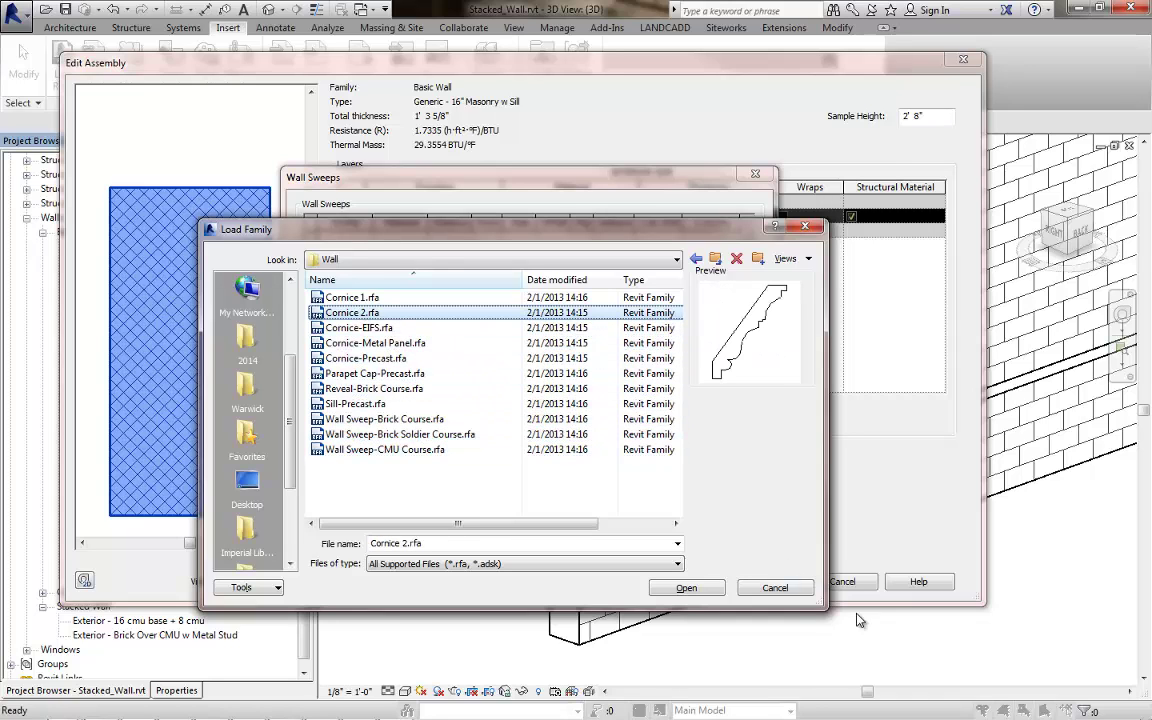
Step: Cancel the profile load and Wall Sweeps, accept Edit Assembly, and cancel Type Properties
click(766, 585)
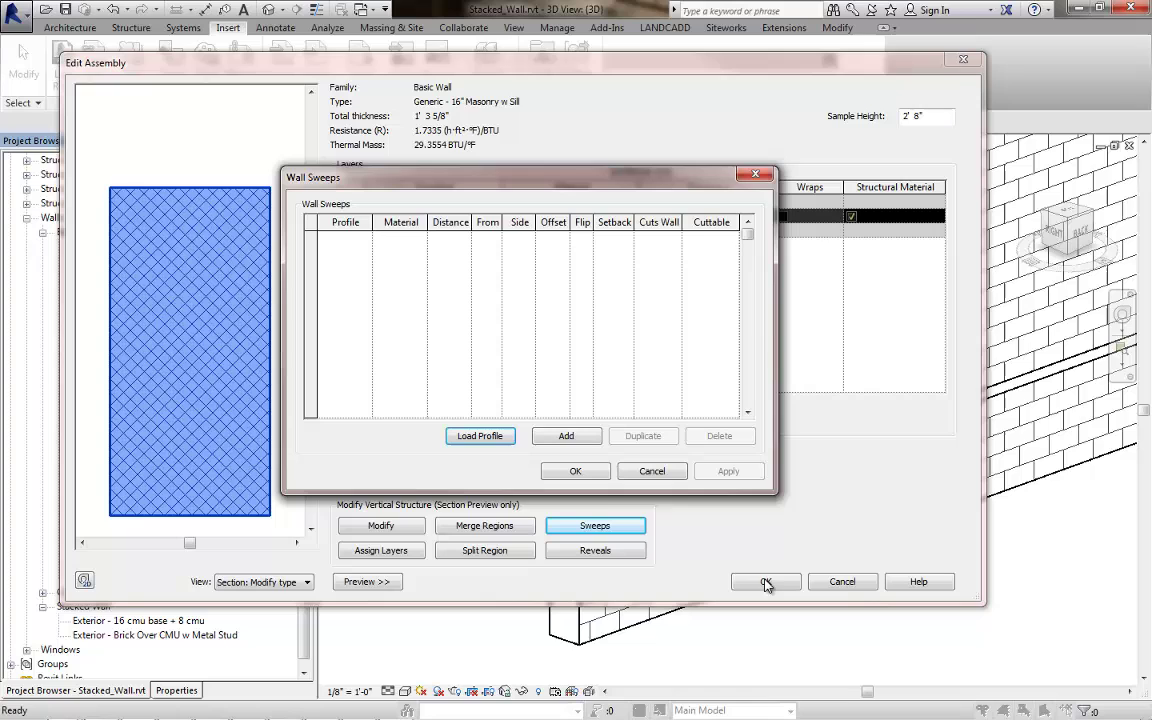
click(652, 471)
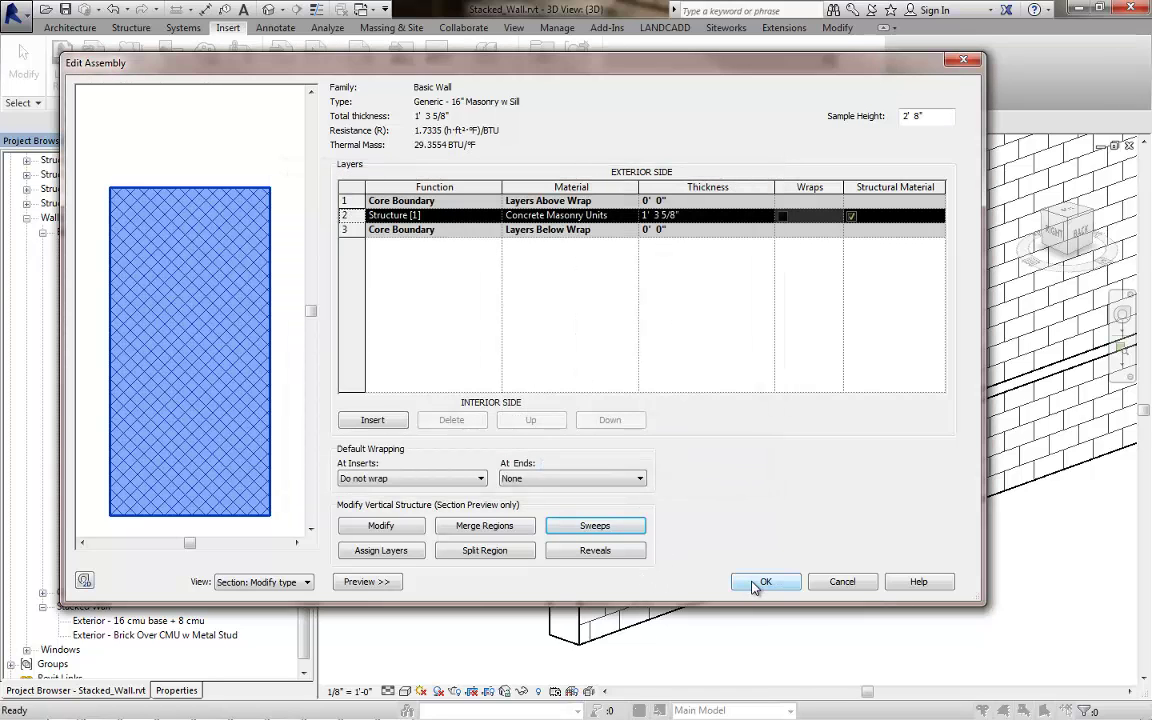
click(757, 583)
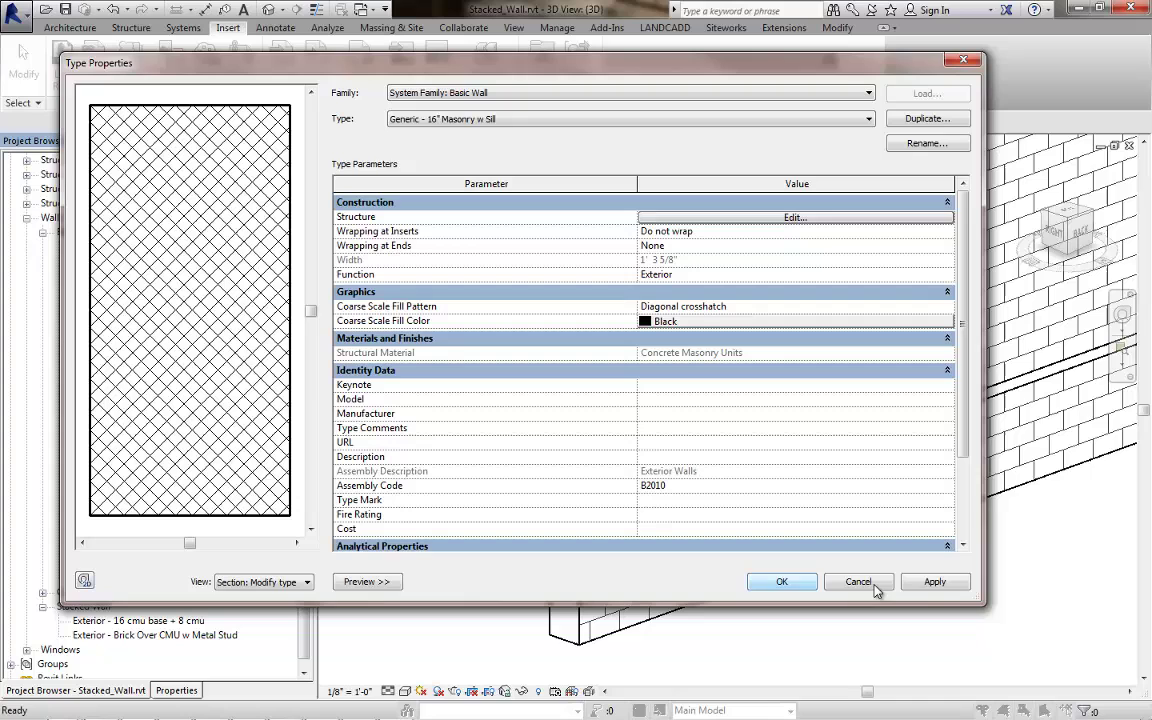
click(885, 582)
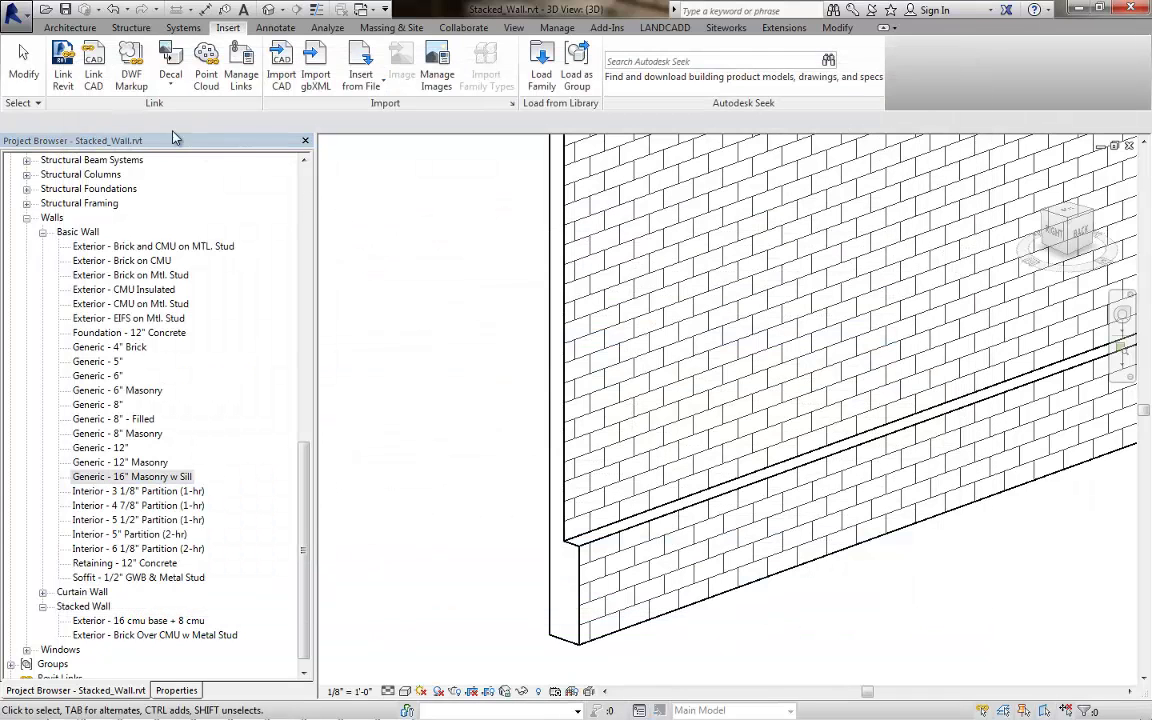
Step: Create a new family from the Profile.rft template
click(14, 16)
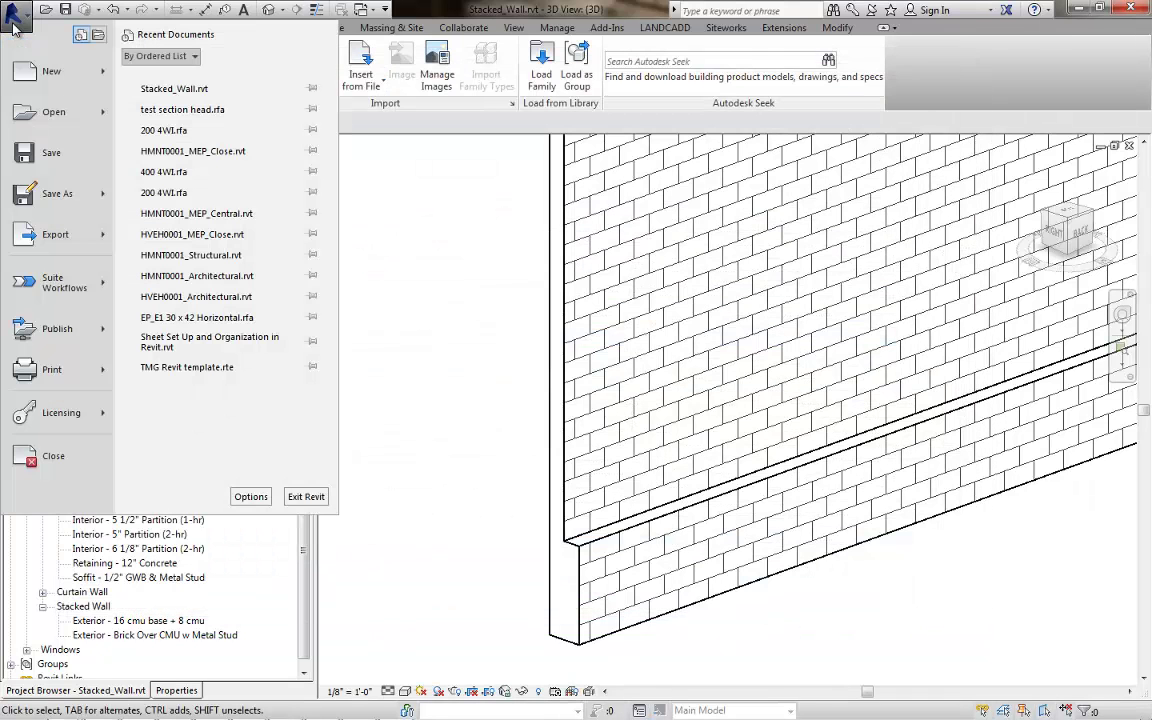
mouse_move(45, 71)
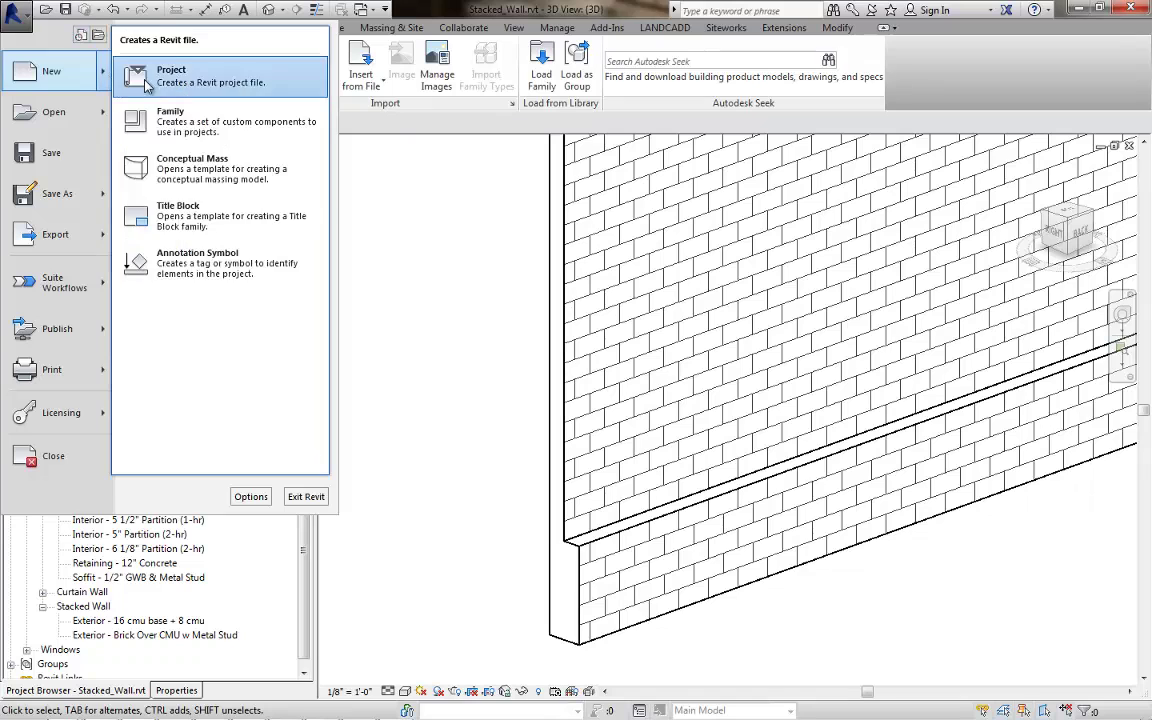
click(201, 129)
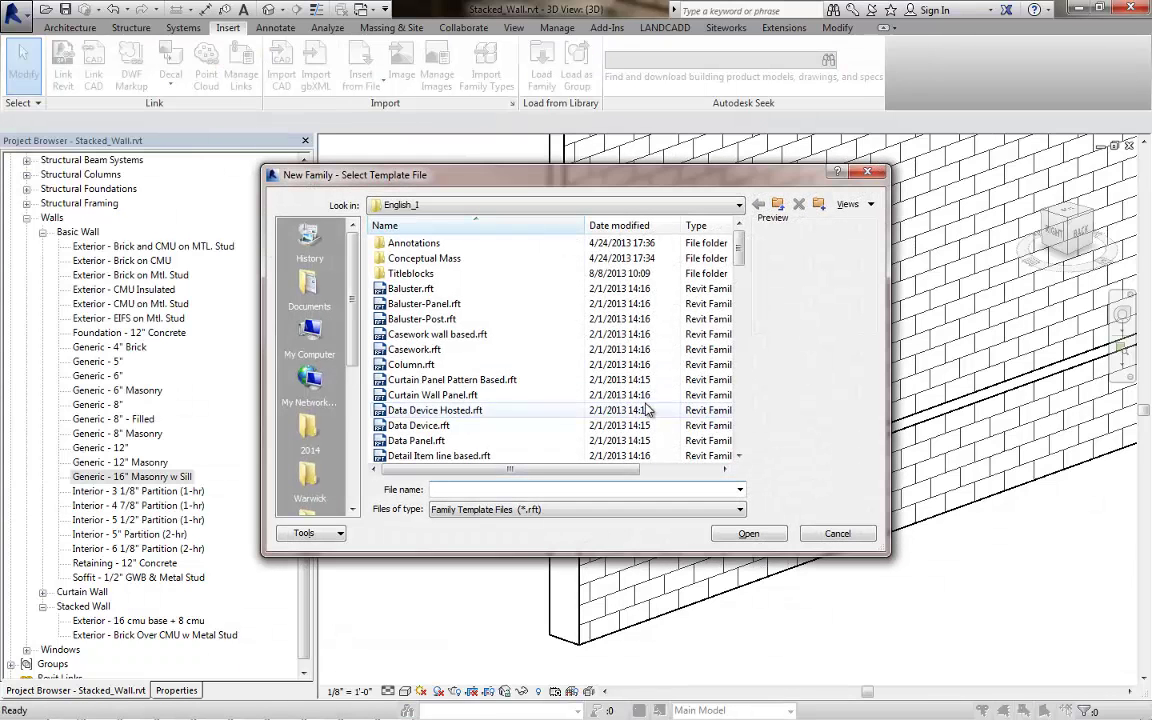
drag(739, 257, 742, 375)
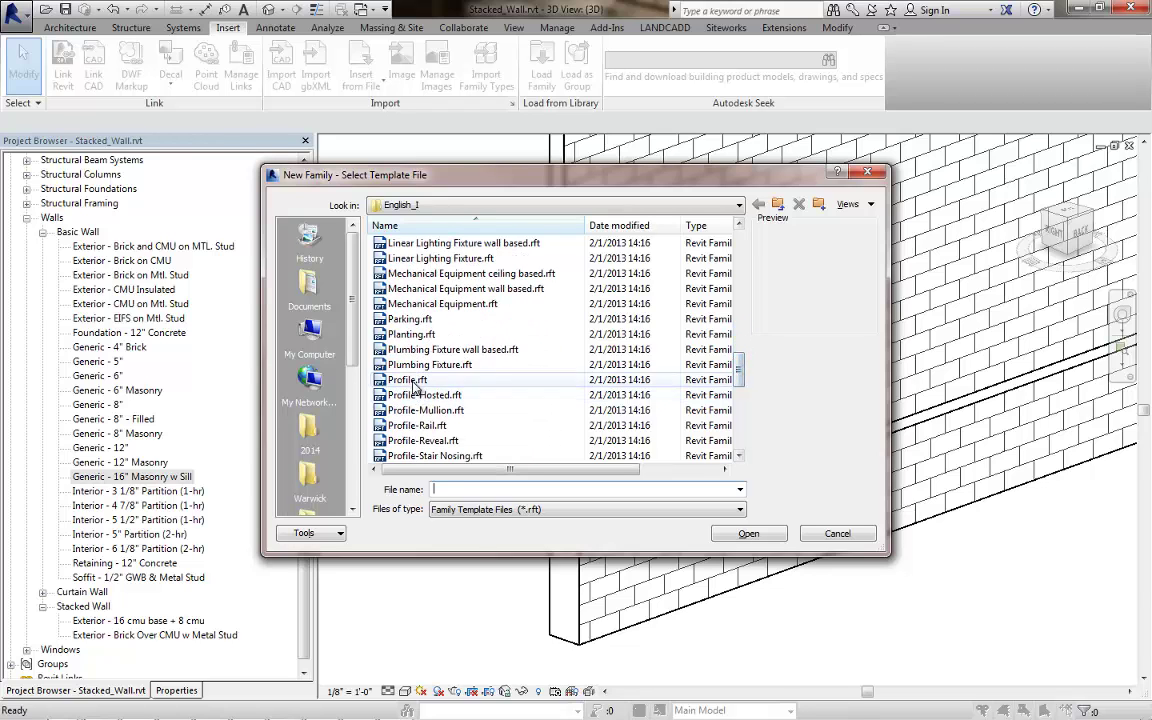
click(605, 380)
click(748, 534)
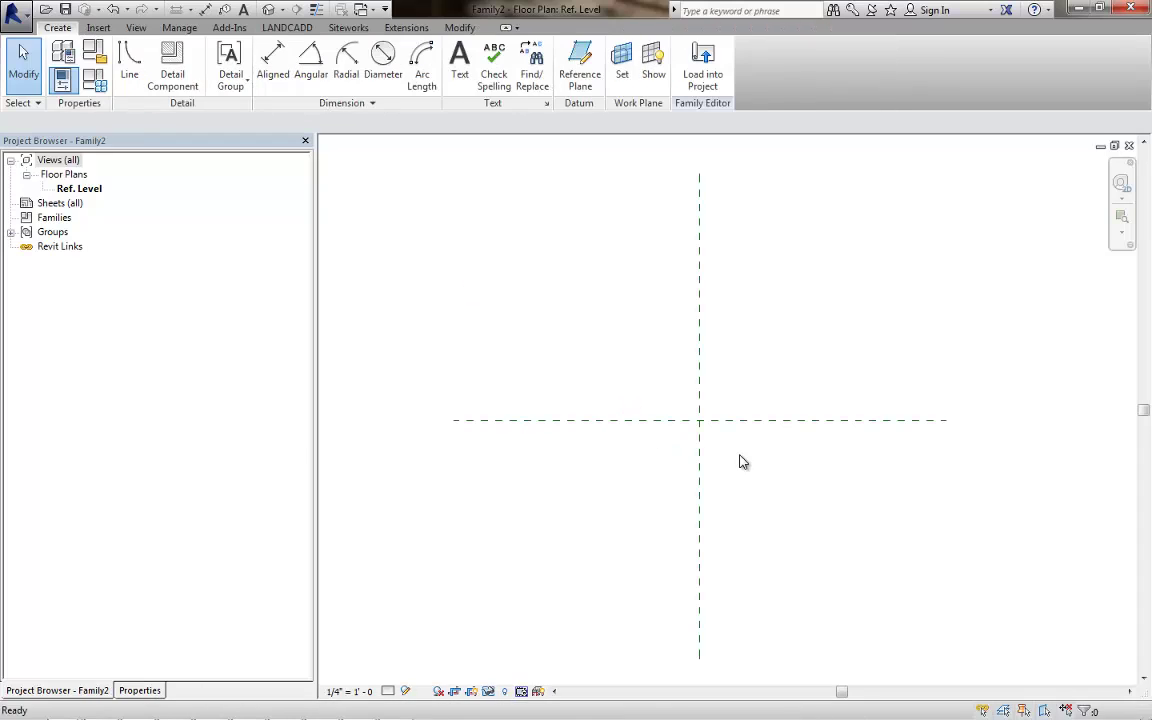
Step: Draw a 1'-0" by 0'-6" rectangle anchored at the reference-plane intersection
middle_drag(738, 463, 710, 440)
scroll(727, 455, up, 1)
click(129, 62)
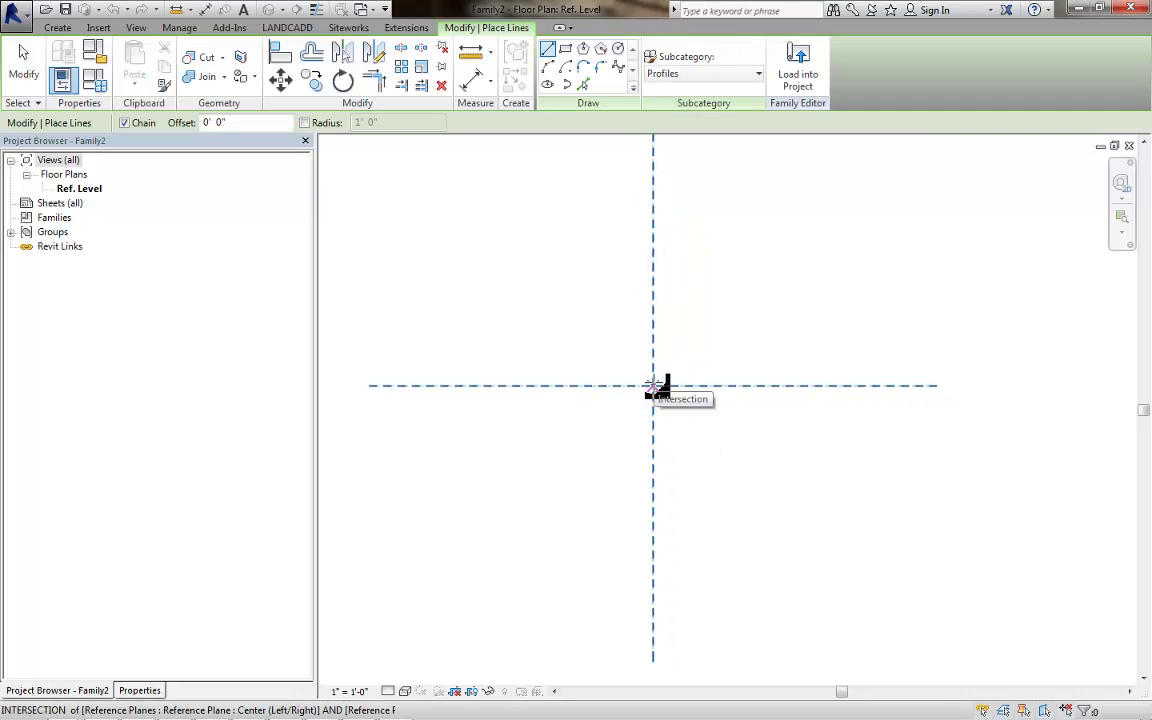
click(653, 385)
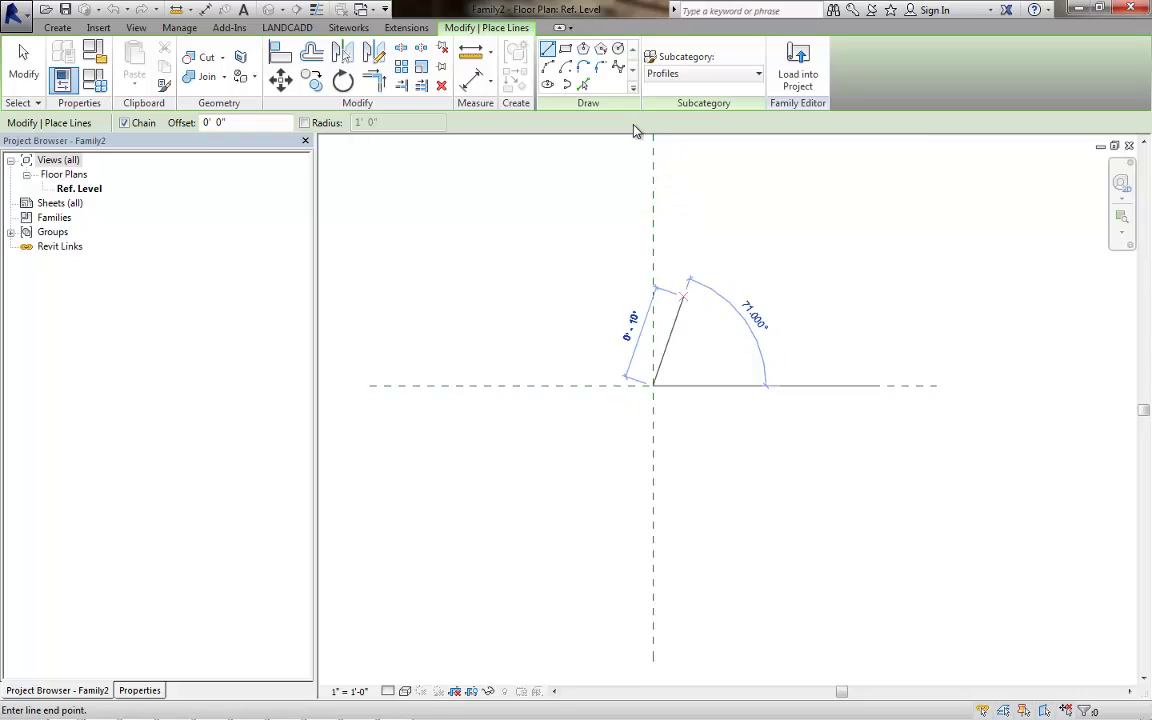
click(566, 50)
click(653, 385)
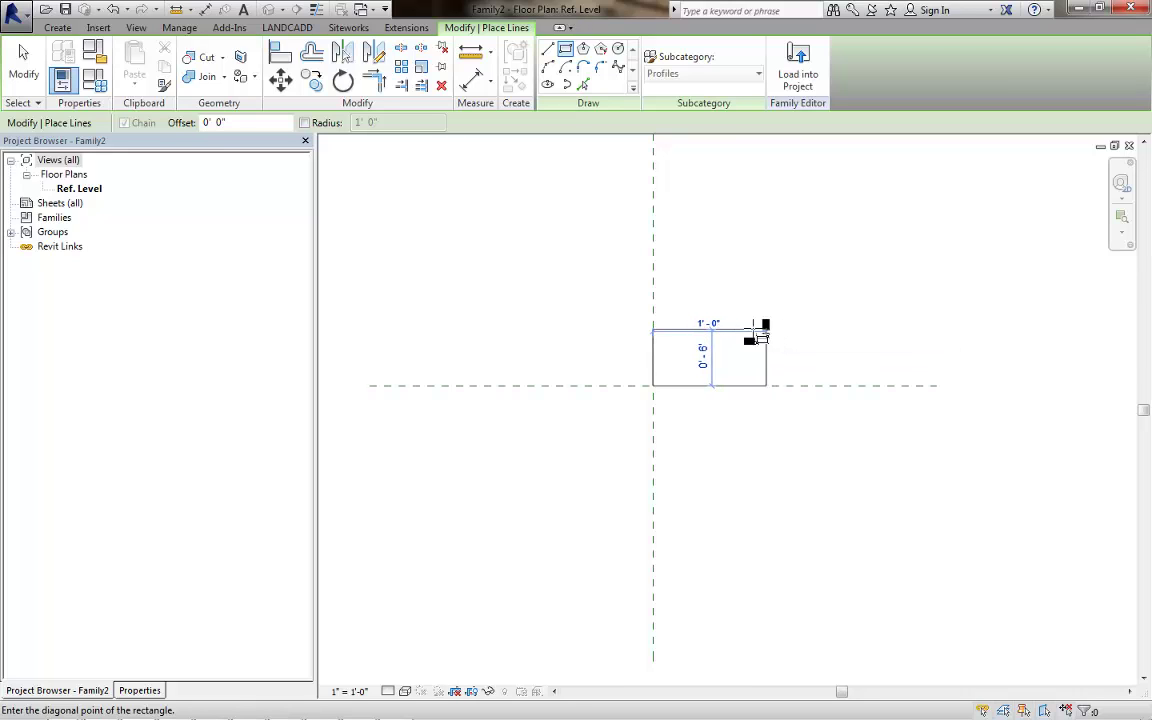
click(766, 329)
click(22, 62)
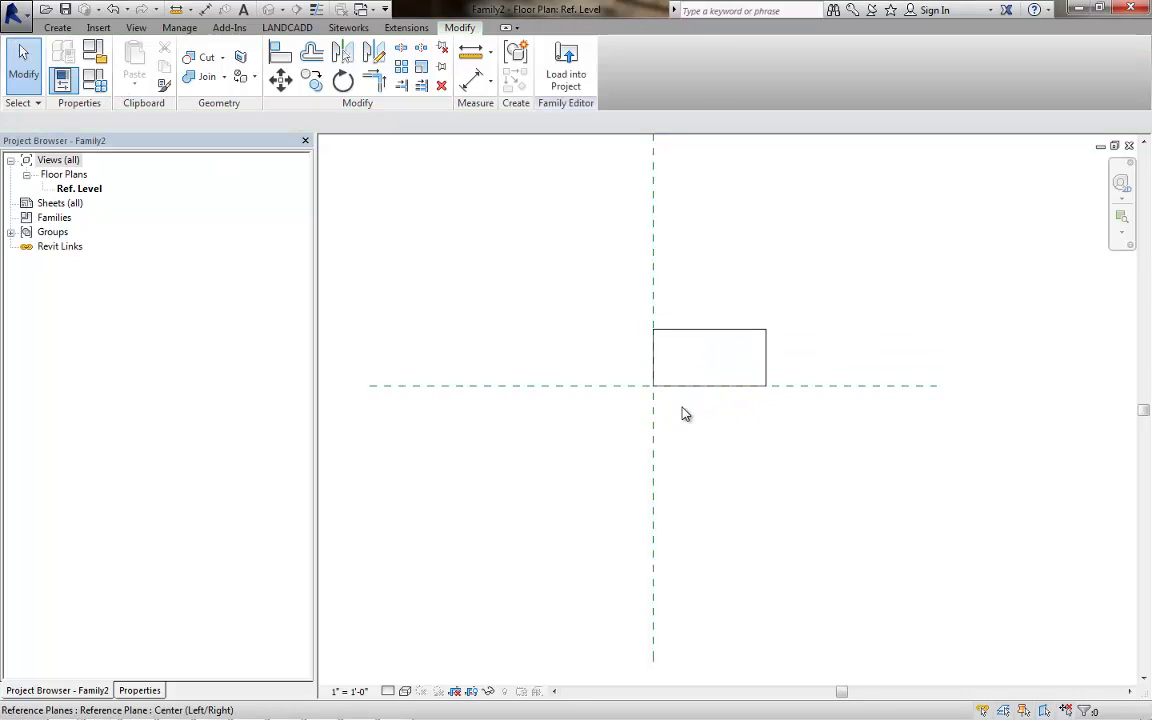
Step: Resize the rectangle to 1' 3 5/8" wide and 7 5/8" tall
scroll(681, 411, up, 2)
click(742, 373)
click(739, 388)
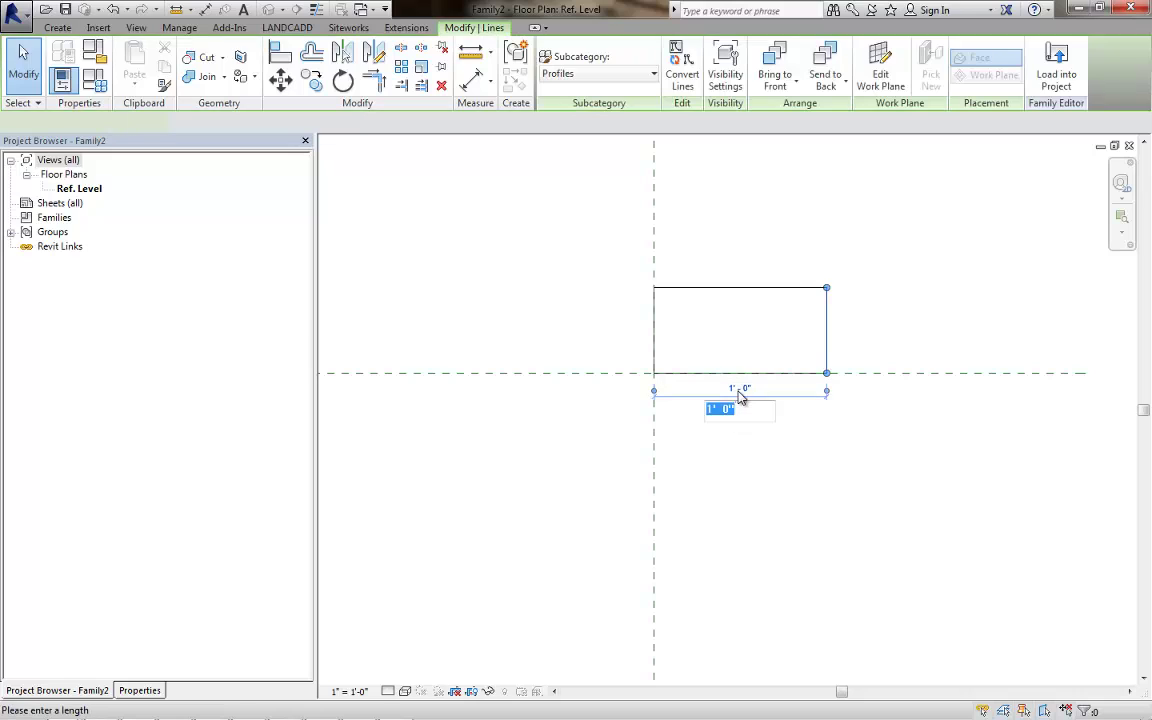
text(15.)
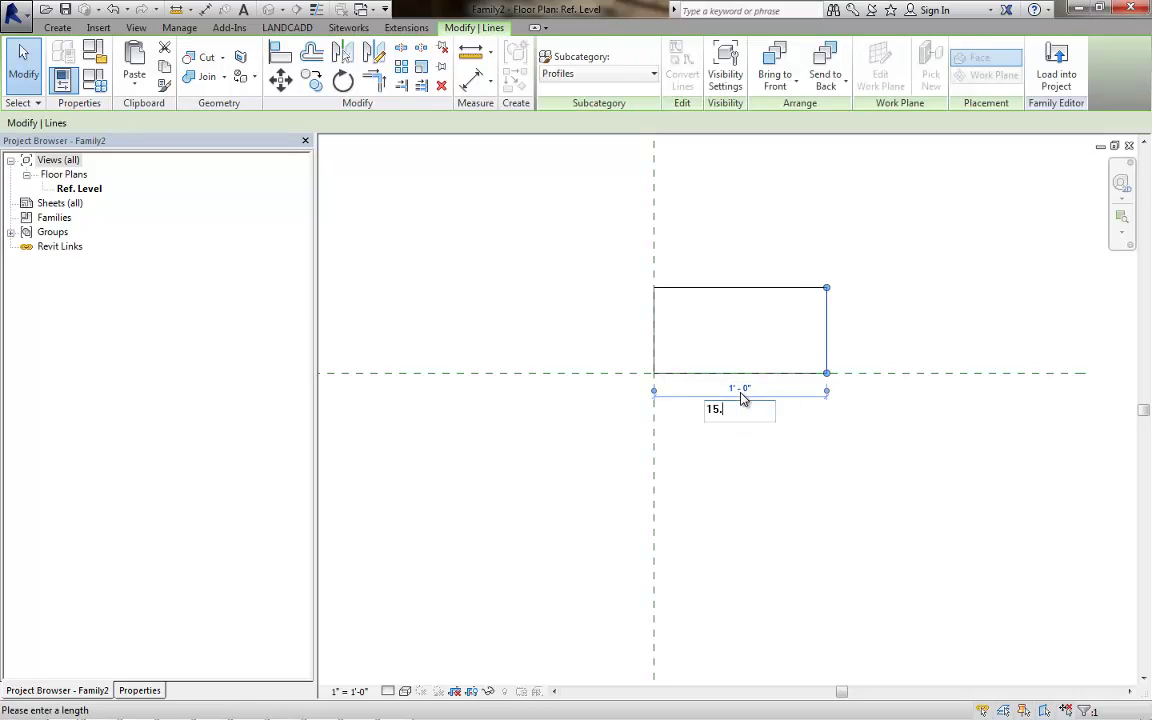
text(625)
key(Return)
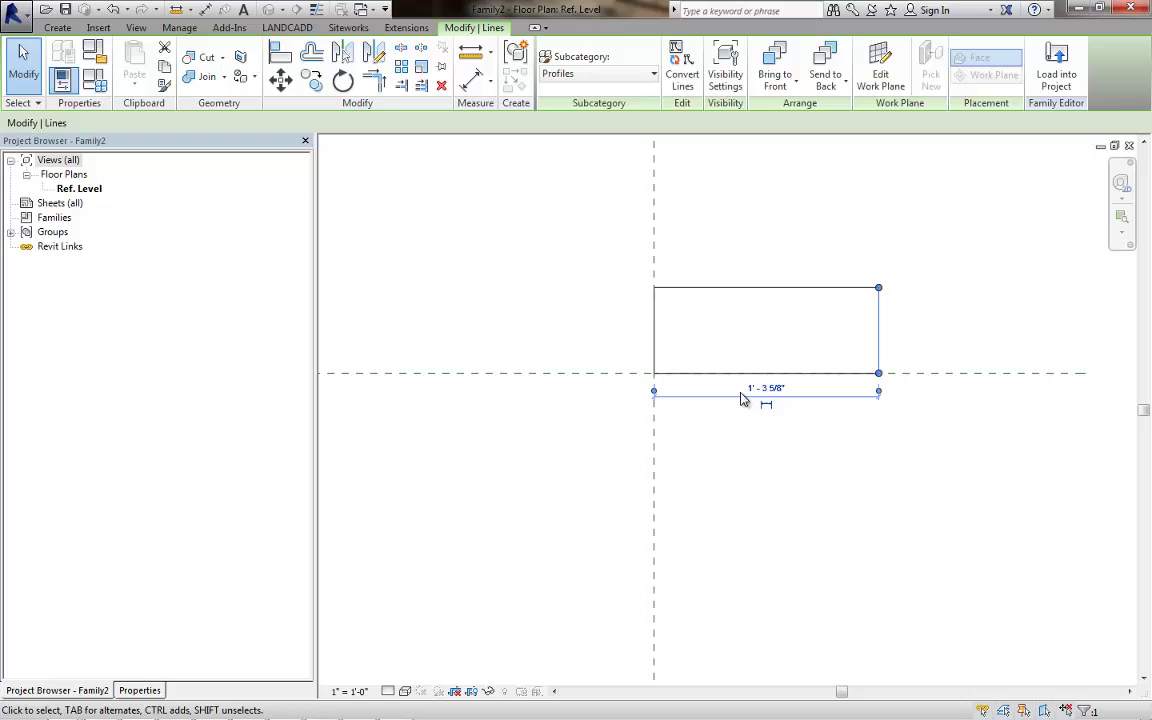
click(685, 341)
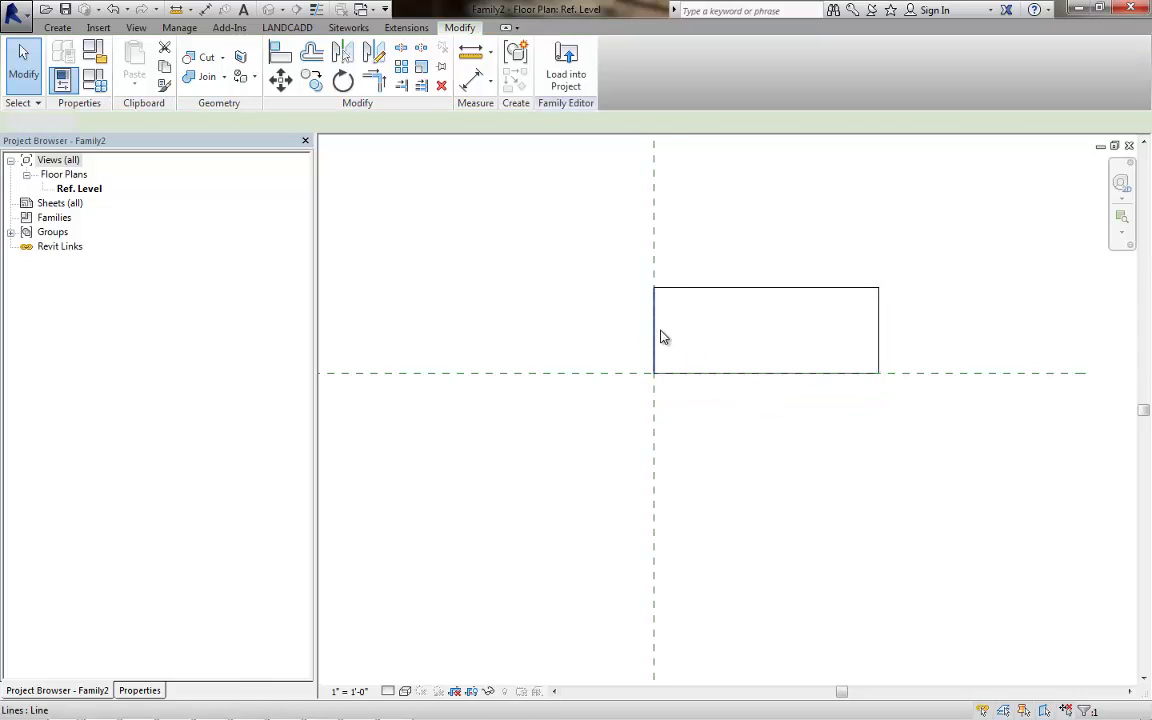
click(879, 326)
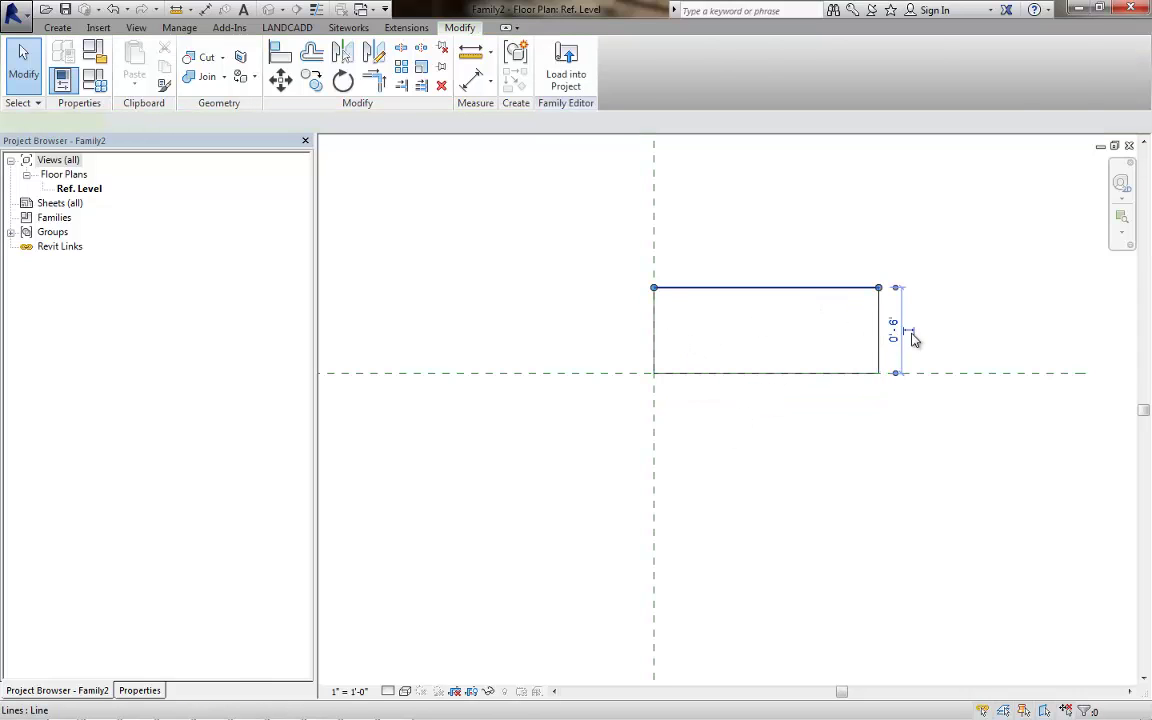
click(893, 328)
text(7 5/8")
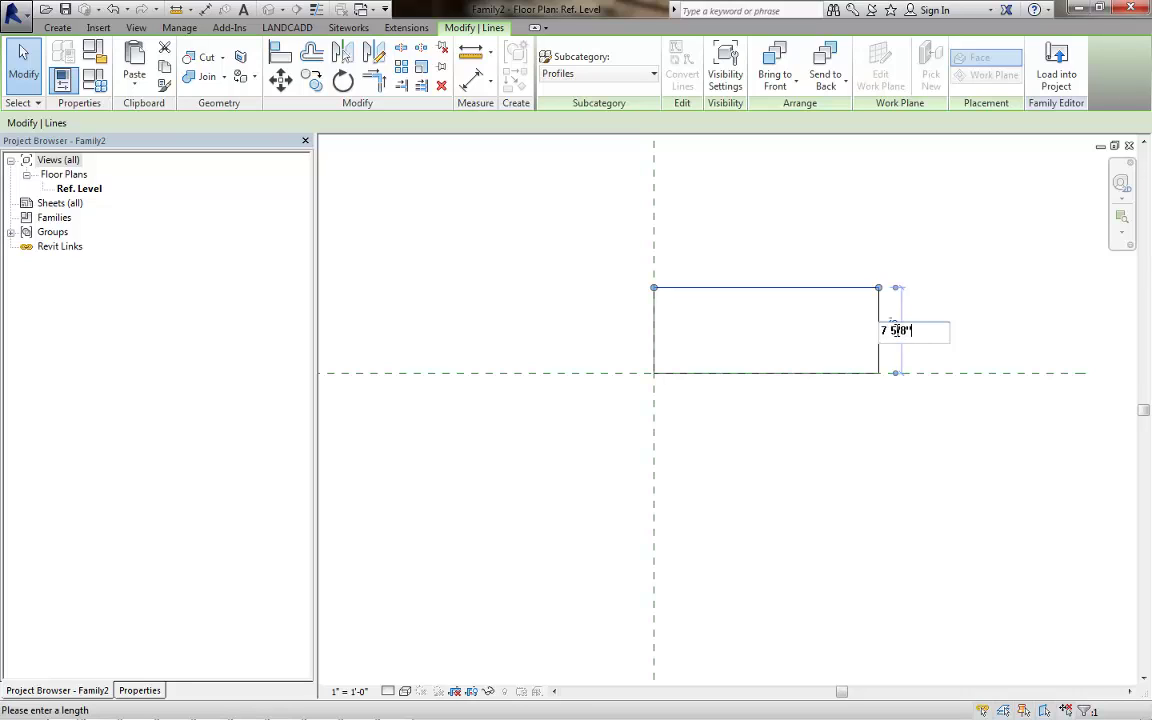
key(Return)
click(910, 404)
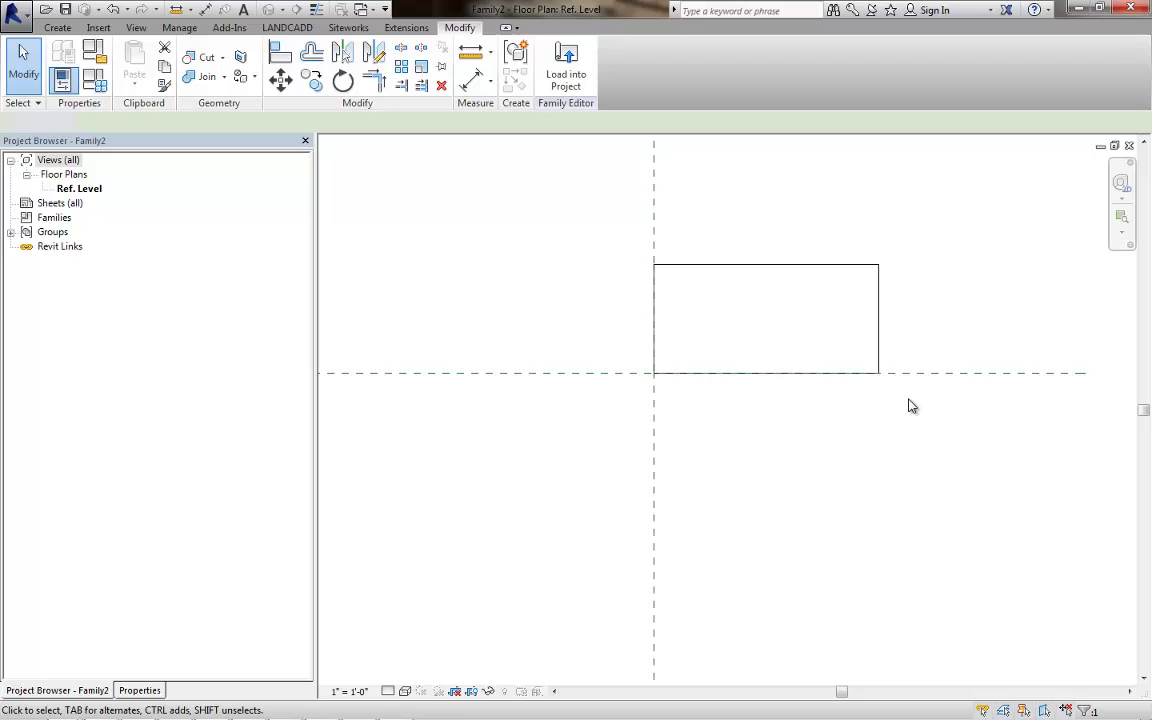
Step: Draw a diagonal line from the top edge to the right side's midpoint
middle_drag(894, 419, 845, 435)
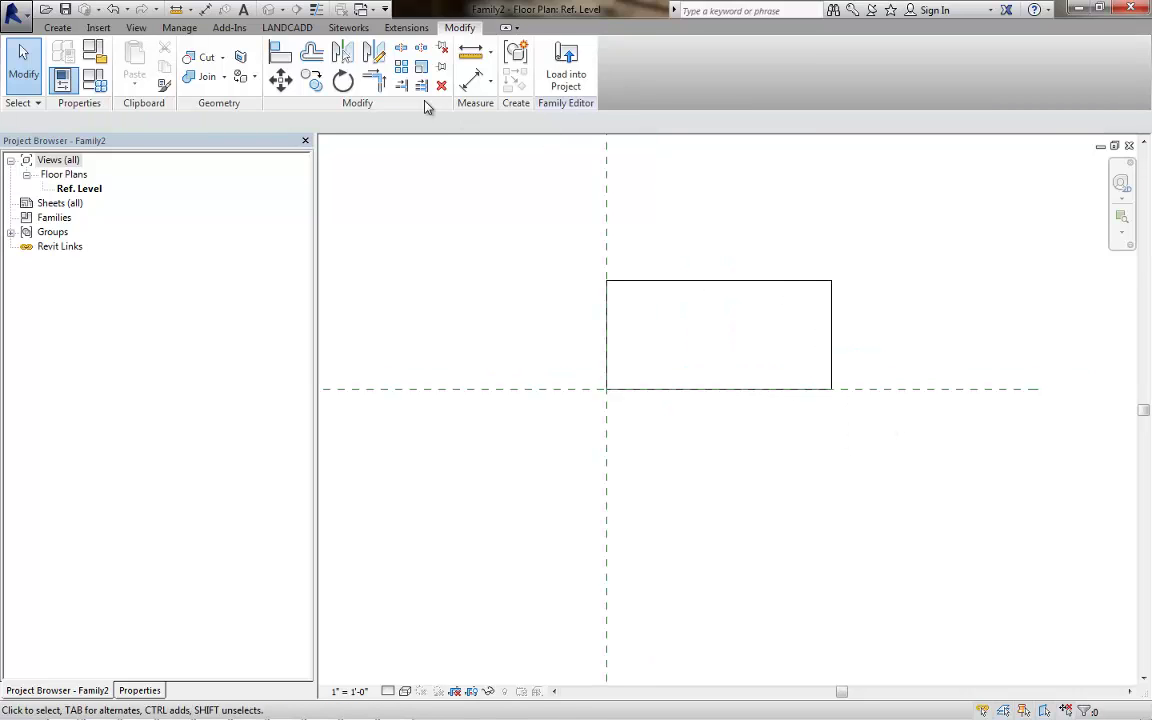
click(57, 27)
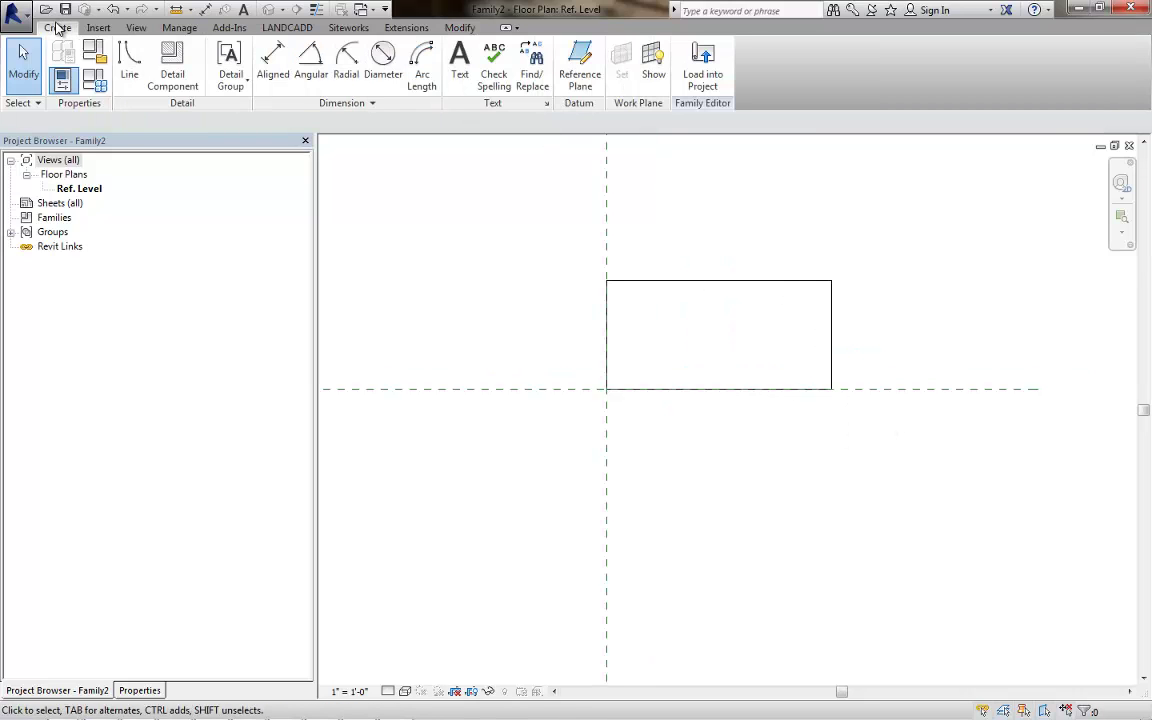
click(128, 68)
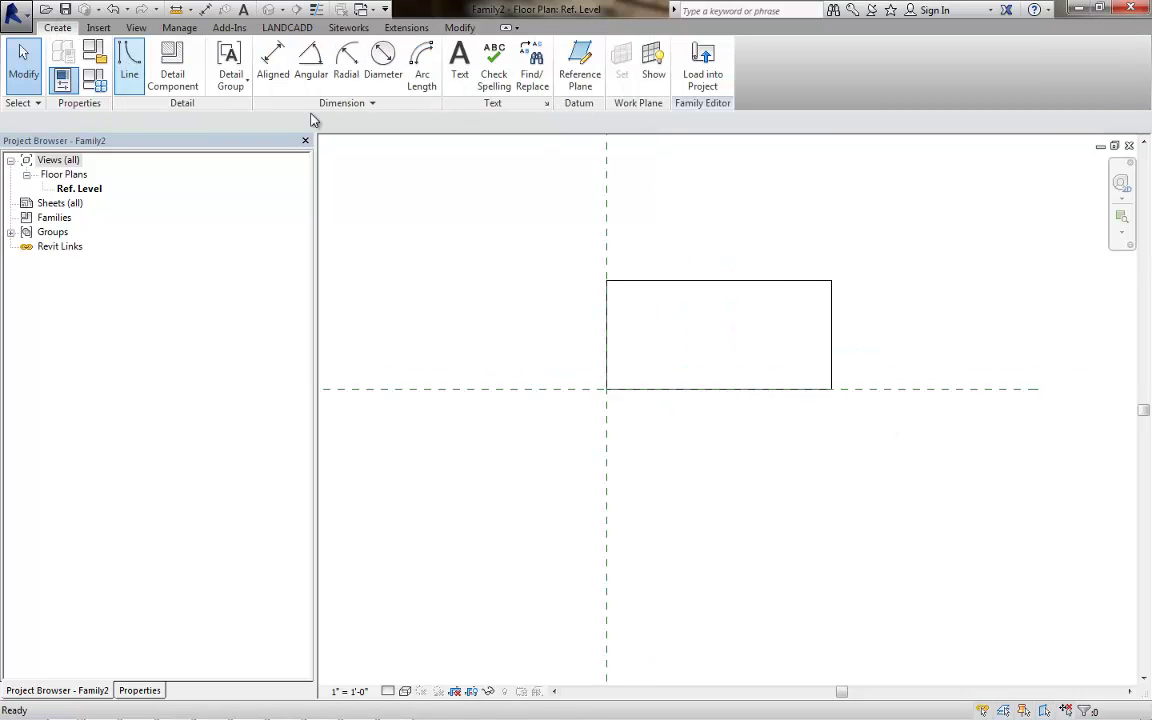
click(720, 281)
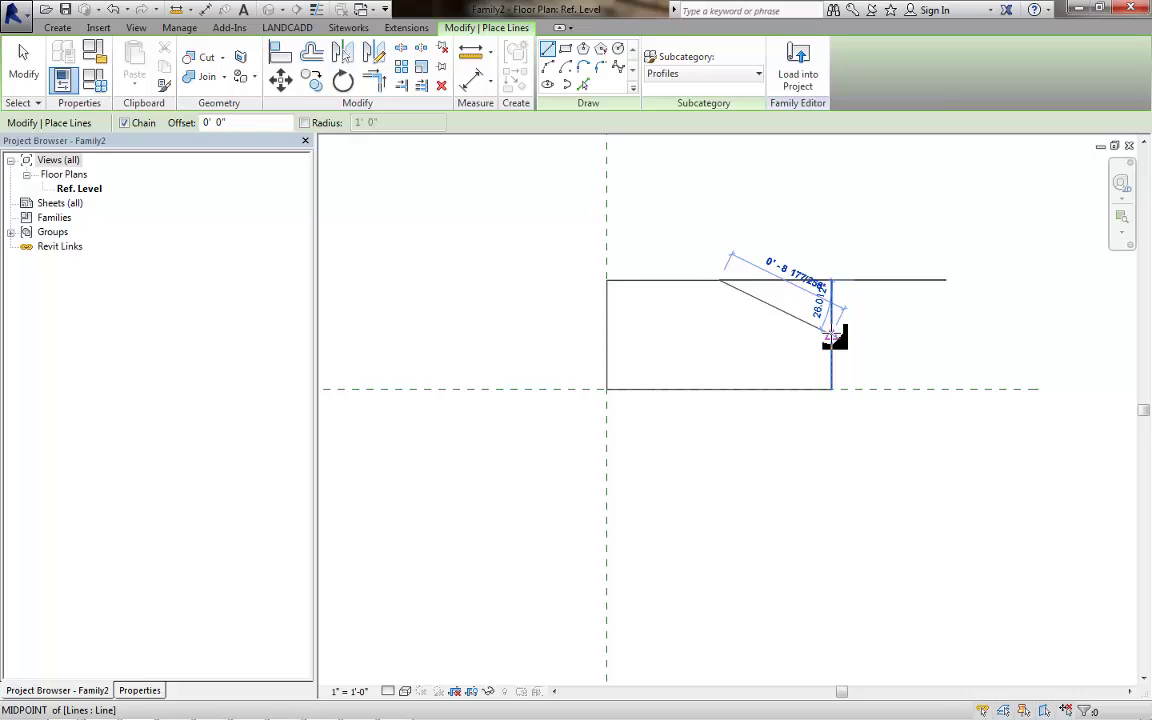
click(830, 337)
key(Escape)
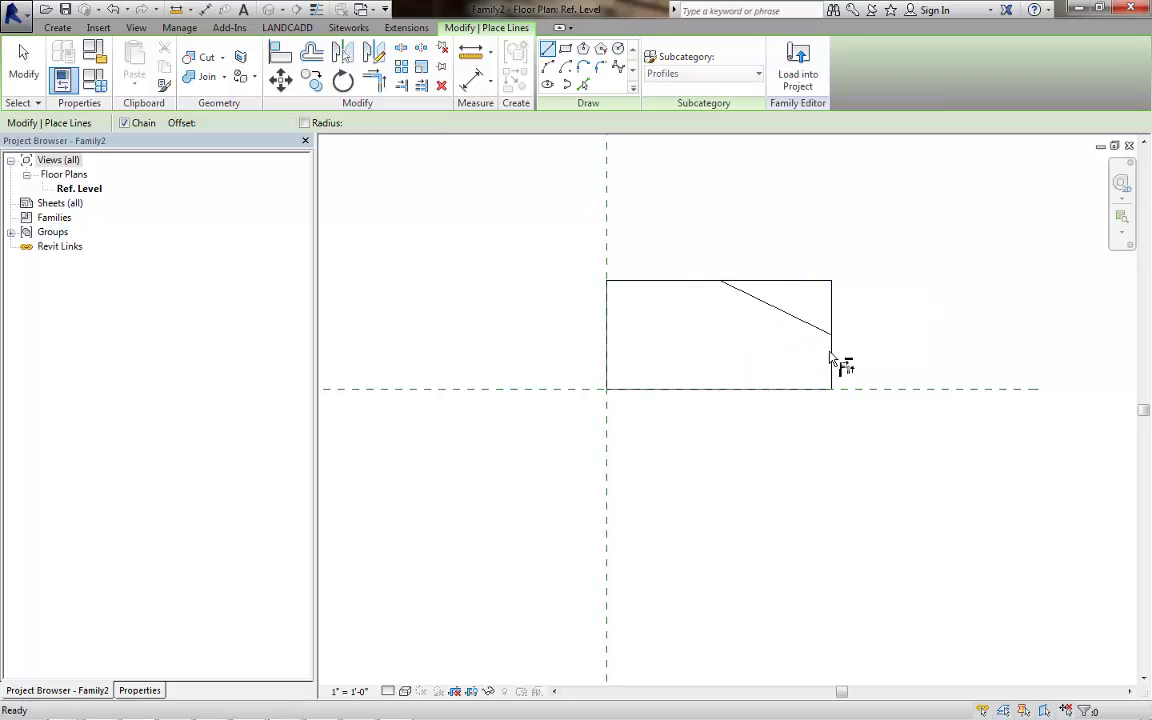
Step: Trim the right side and top edge back to the diagonal with Trim/Extend to Corner (TR)
key(t)
key(r)
click(821, 339)
click(748, 306)
click(718, 288)
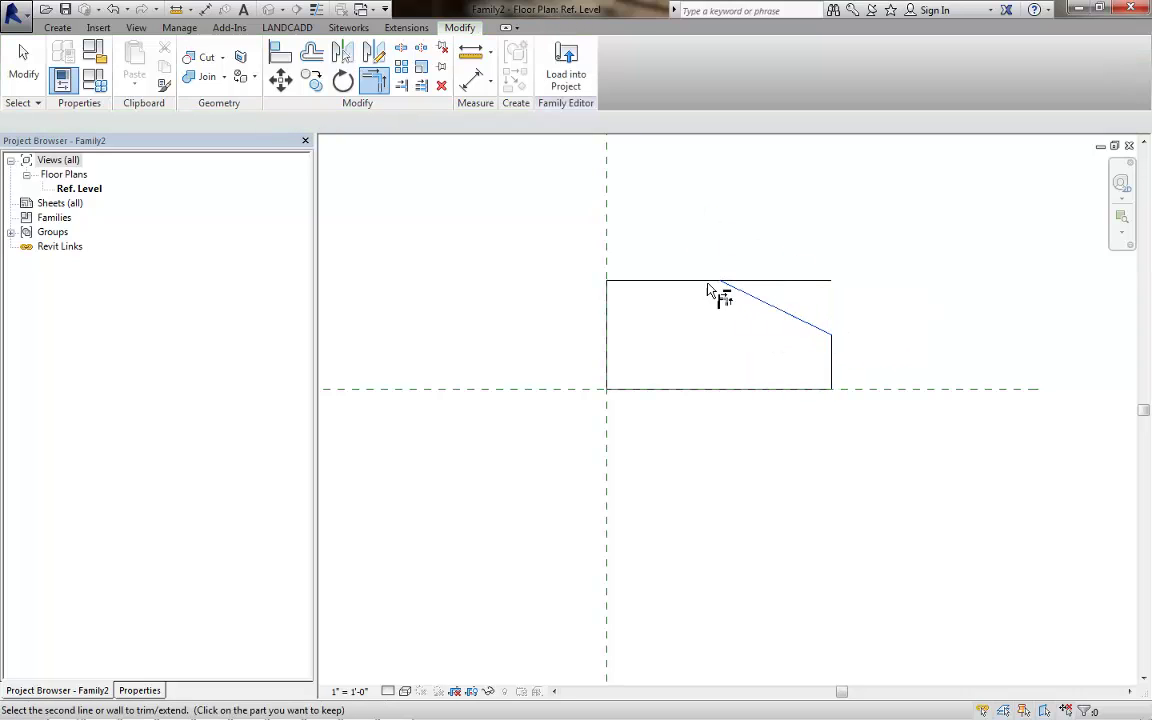
click(718, 292)
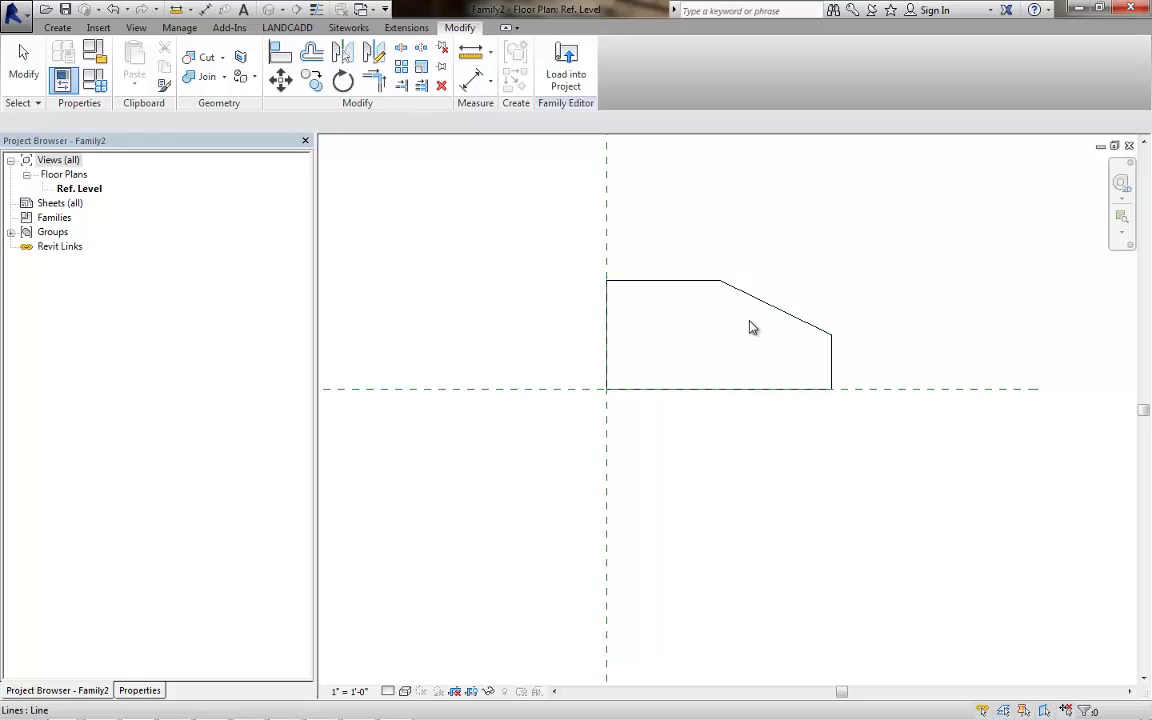
Step: Place an aligned dimension on the profile's flat top edge
key(Escape)
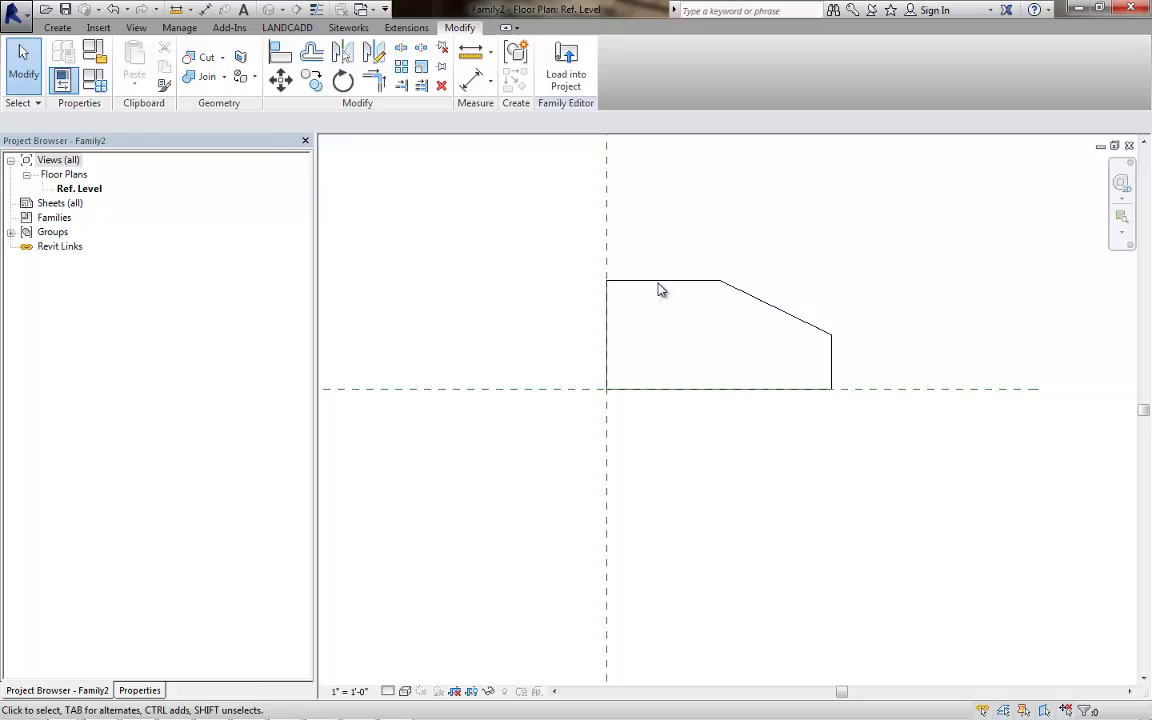
key(i)
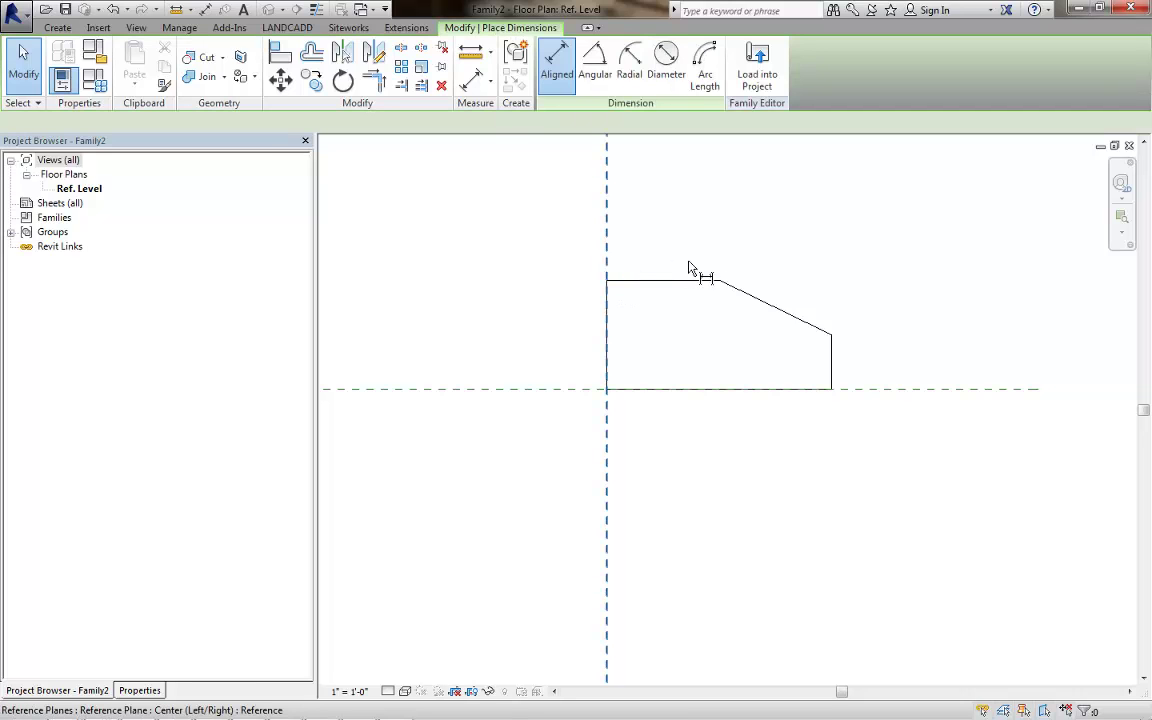
click(718, 281)
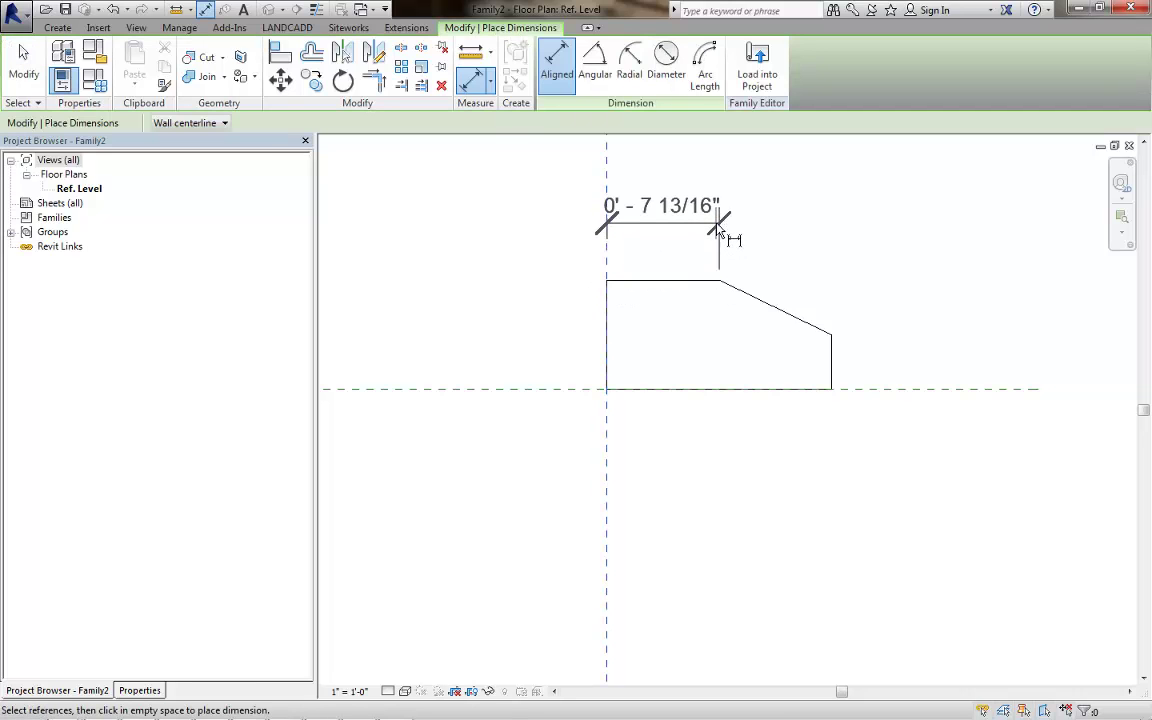
click(718, 230)
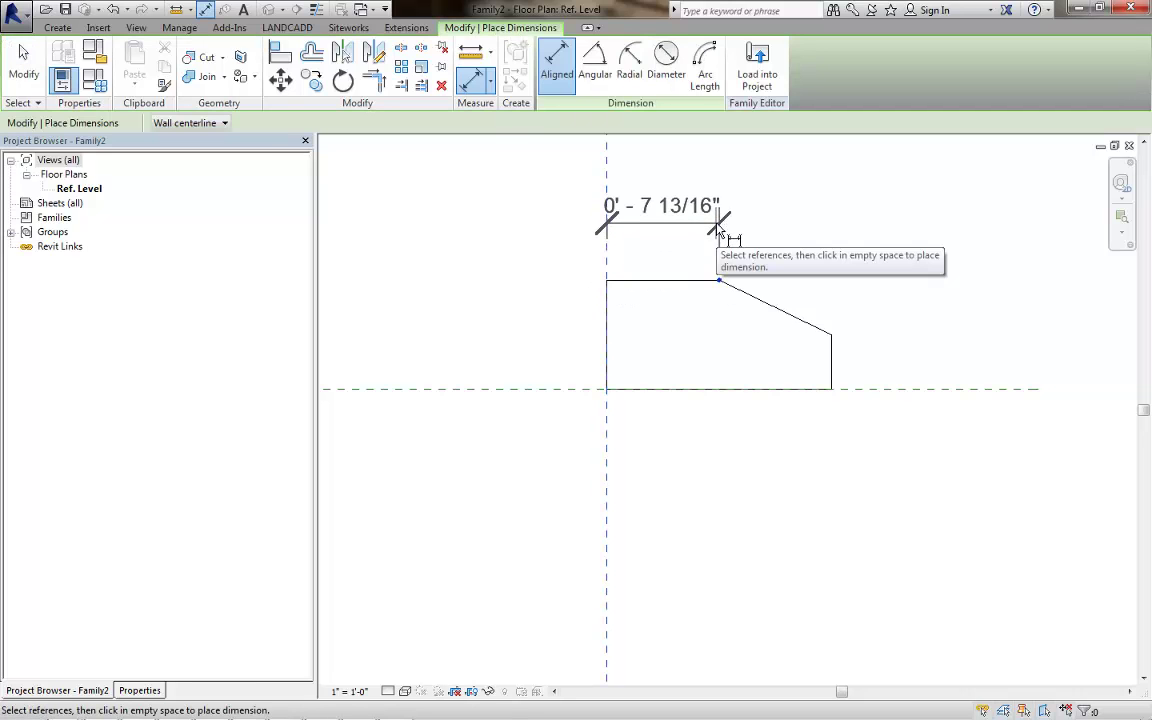
key(Escape)
key(Escape)
Step: Set the flat top edge to 0' - 8" and delete the dimension
click(724, 287)
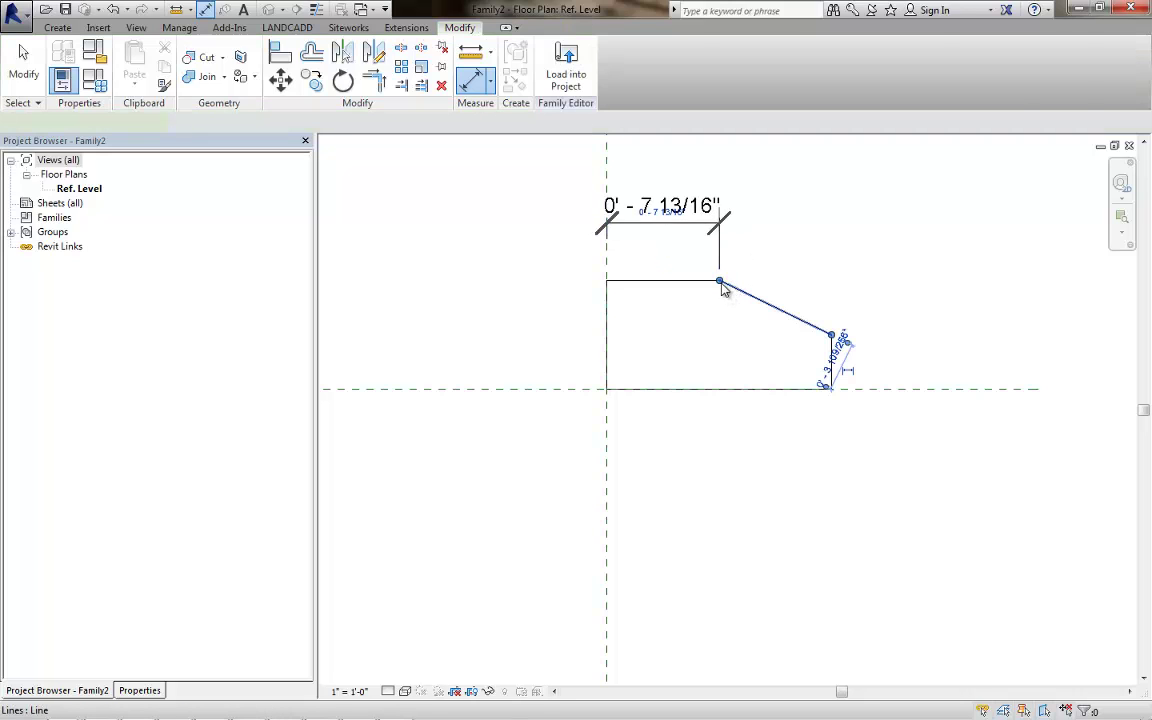
click(675, 212)
text(8)
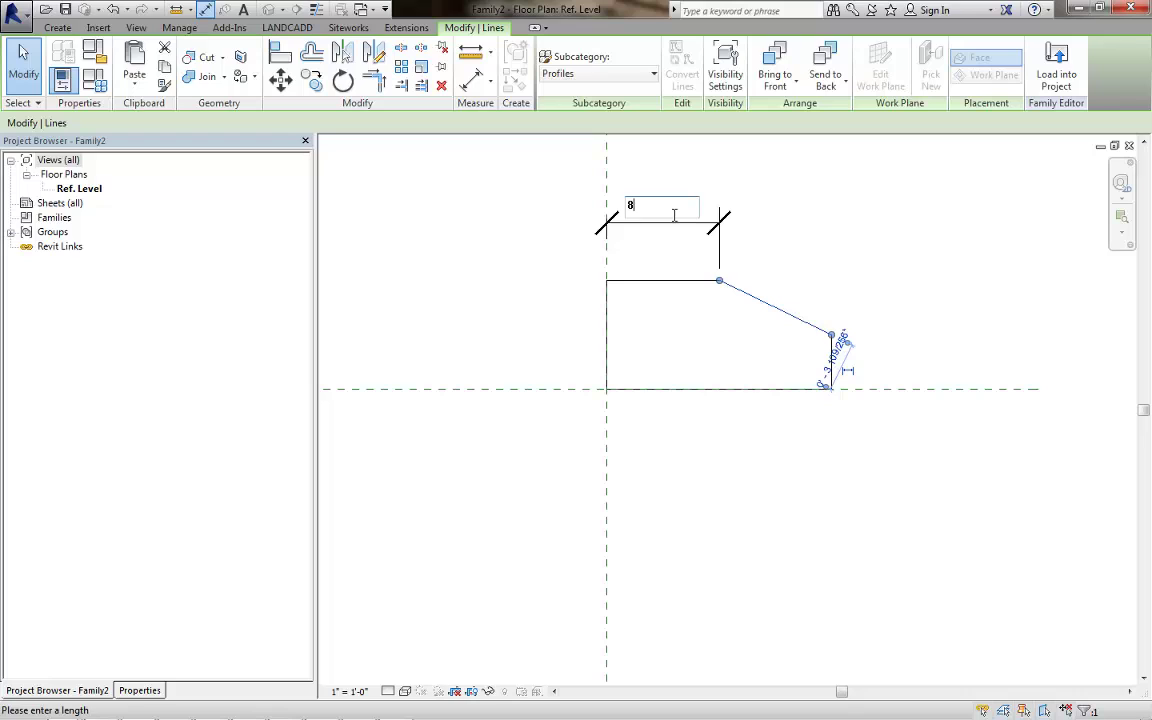
key(Return)
click(730, 323)
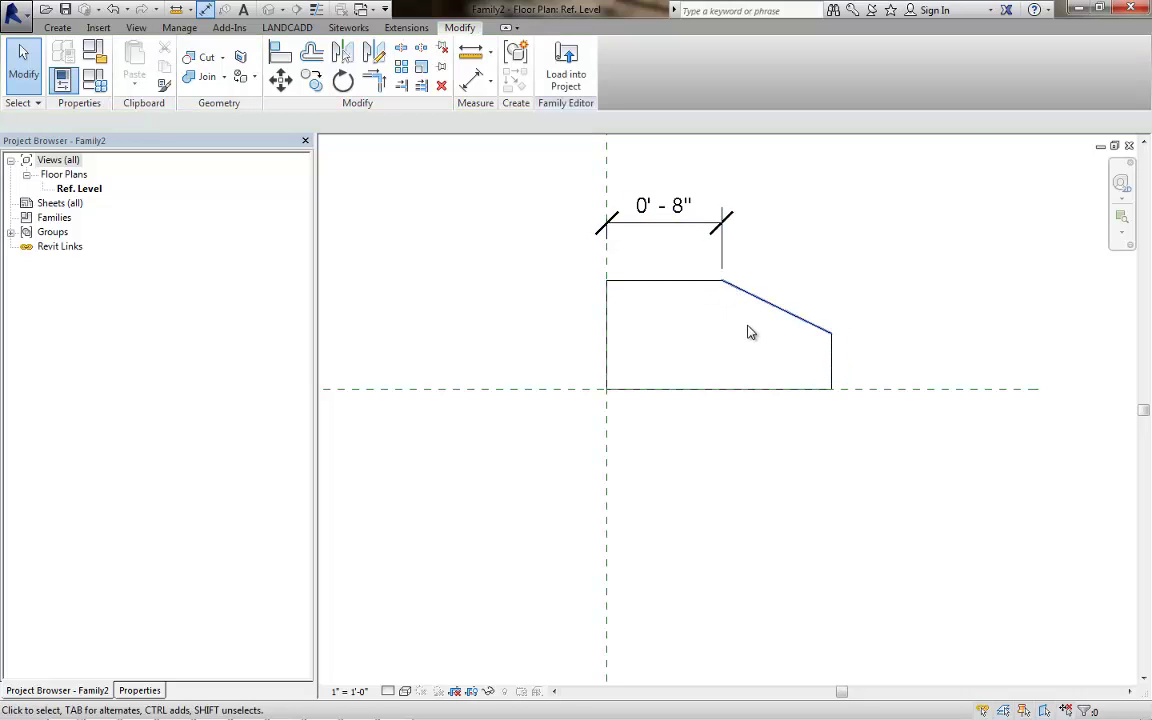
click(685, 230)
key(Delete)
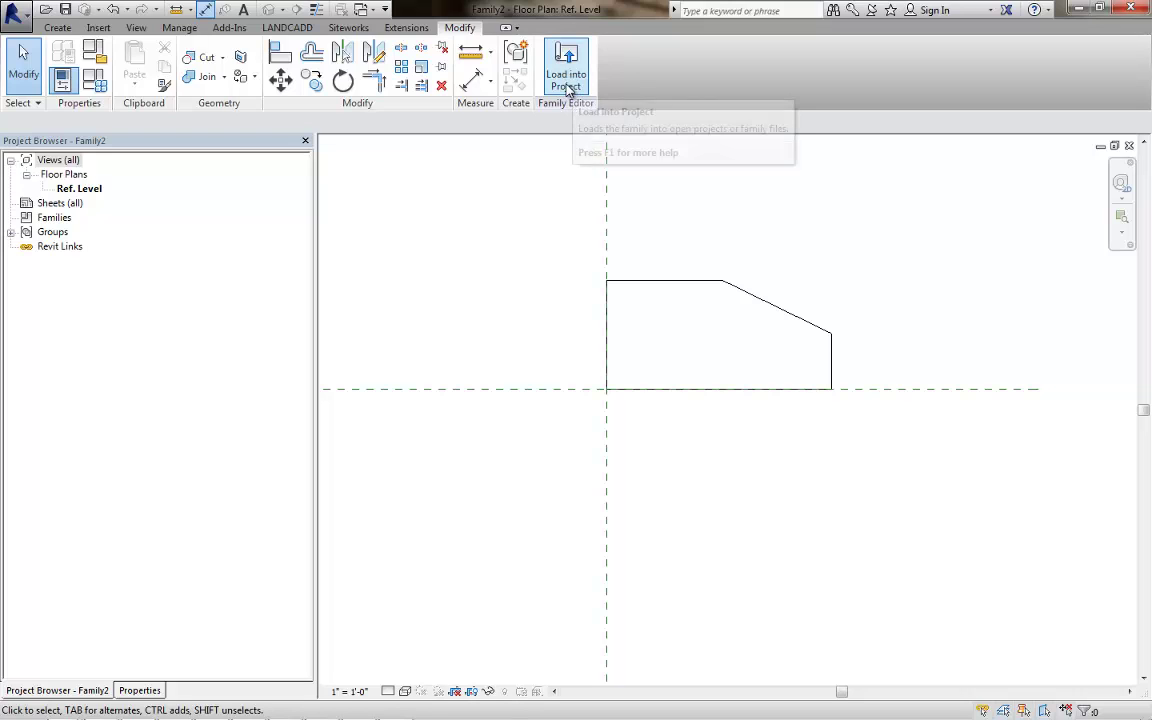
Step: Save the profile as Chamfered Sill.rfa and load it into Stacked_Wall.rvt
key(ctrl+s)
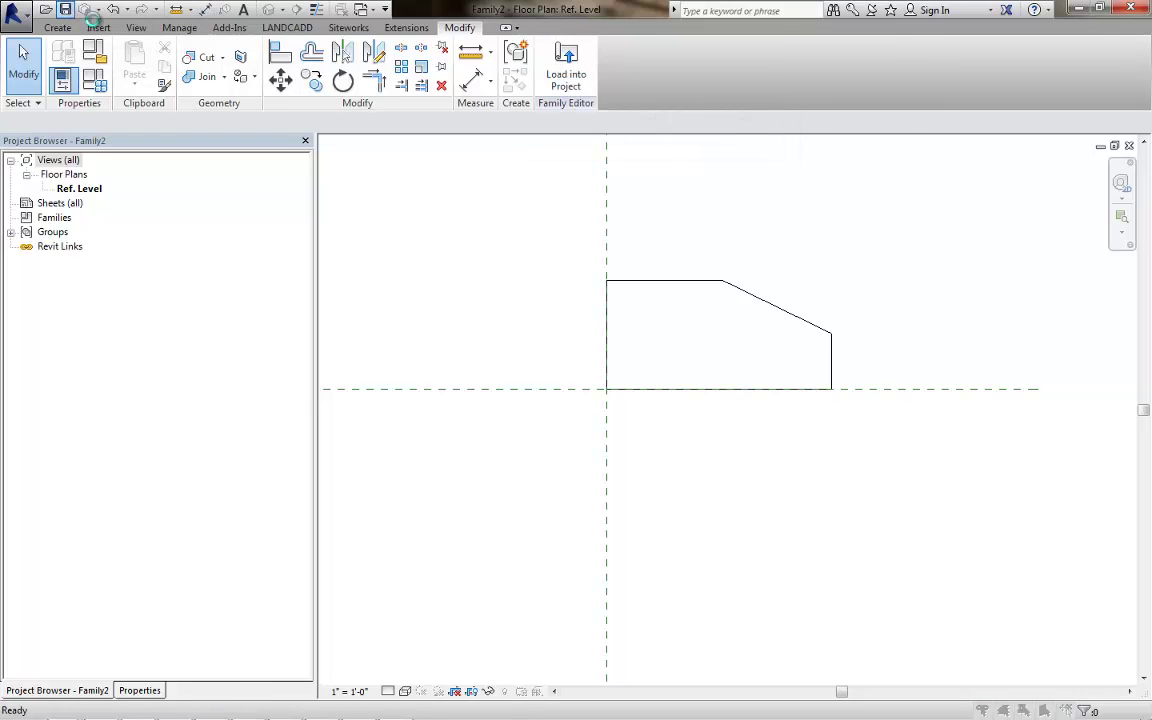
click(506, 327)
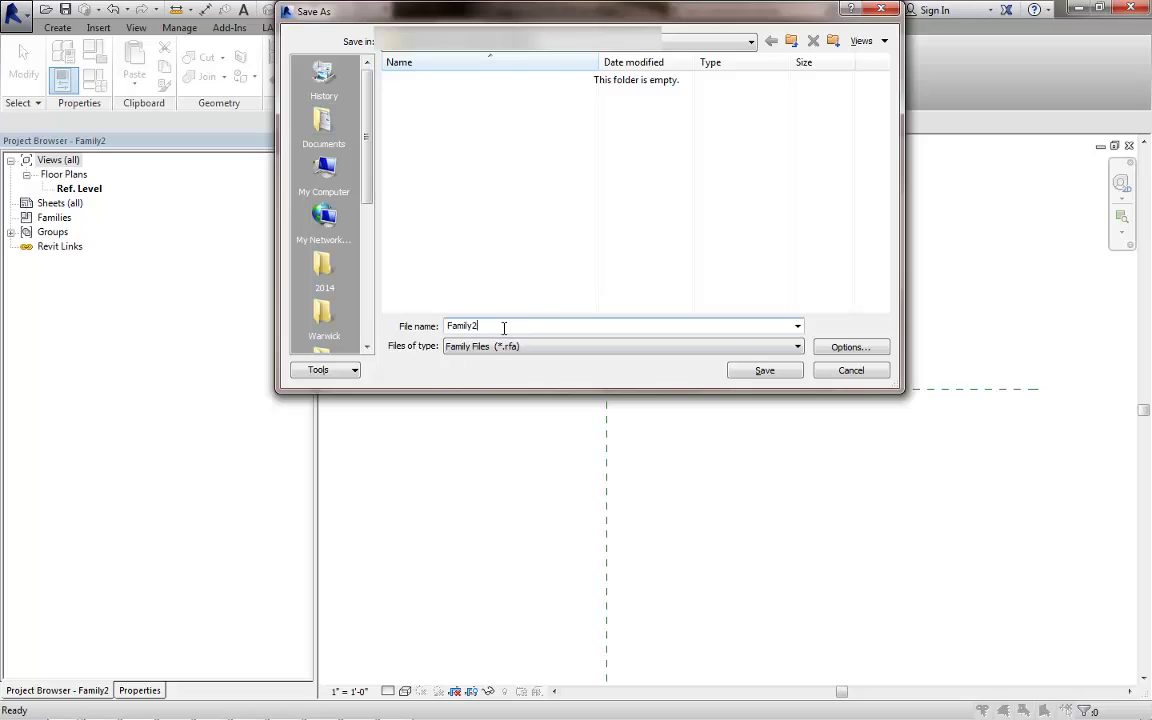
drag(506, 327, 432, 333)
text(Sl)
key(Return)
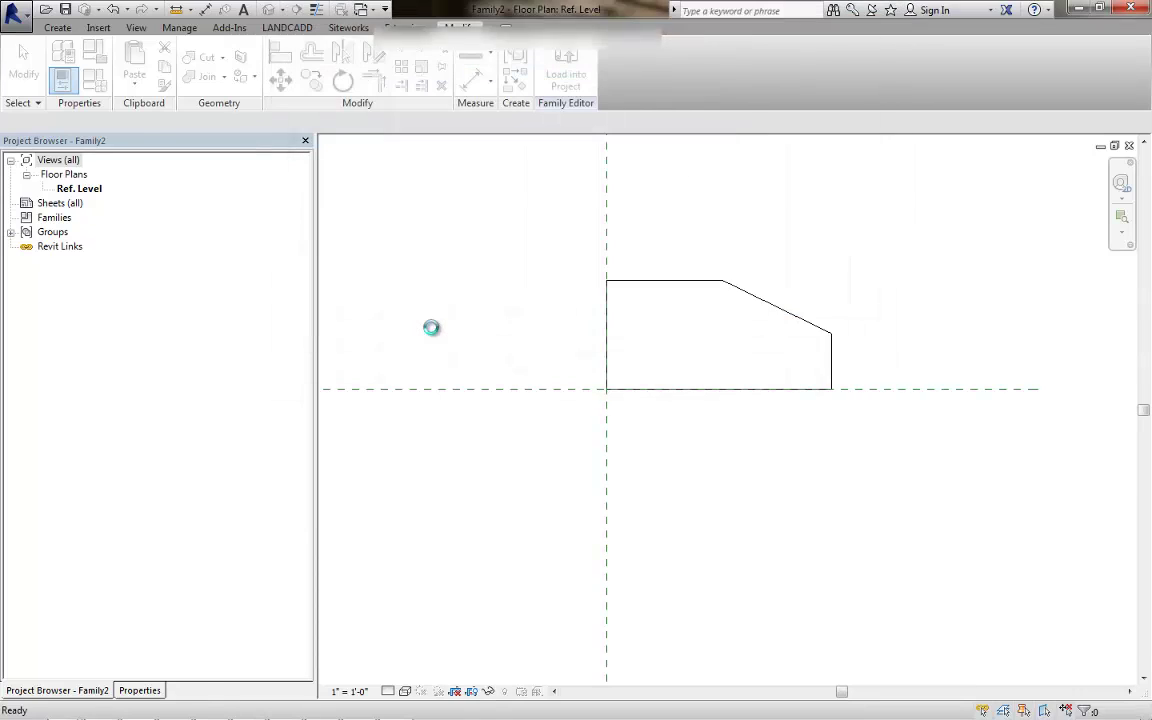
click(562, 78)
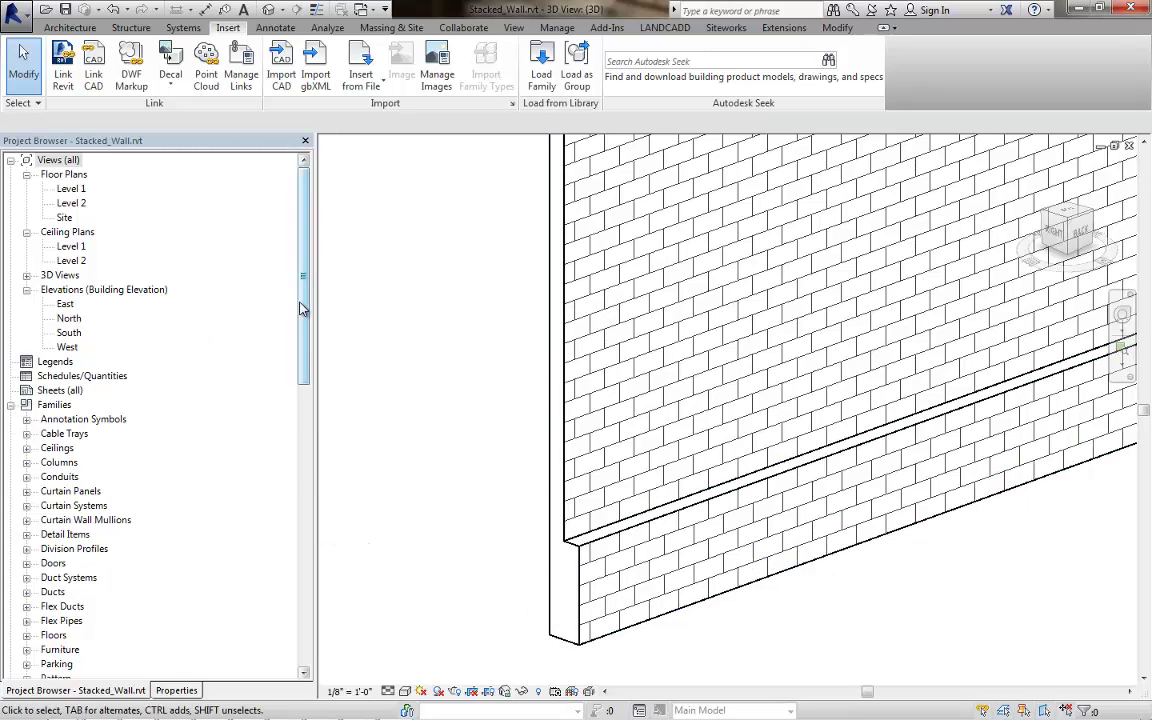
Step: Open the Structure layers of the Generic - 16" Masonry w Sill type from its Type Properties
drag(306, 310, 310, 597)
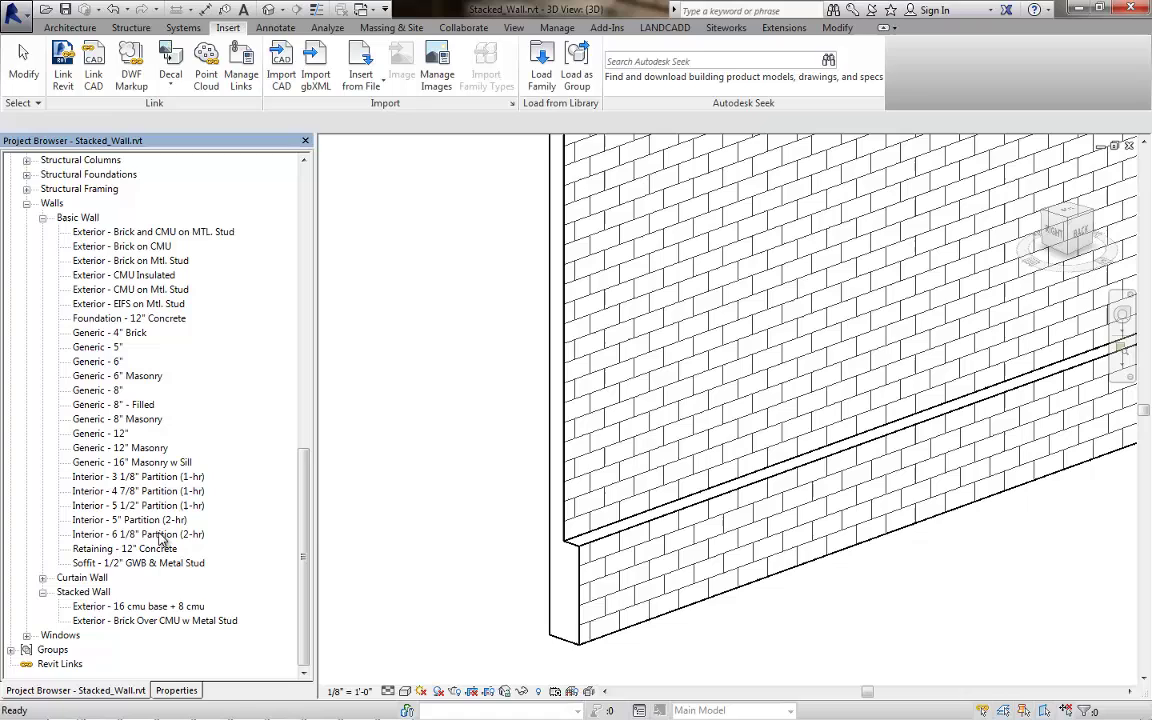
click(142, 464)
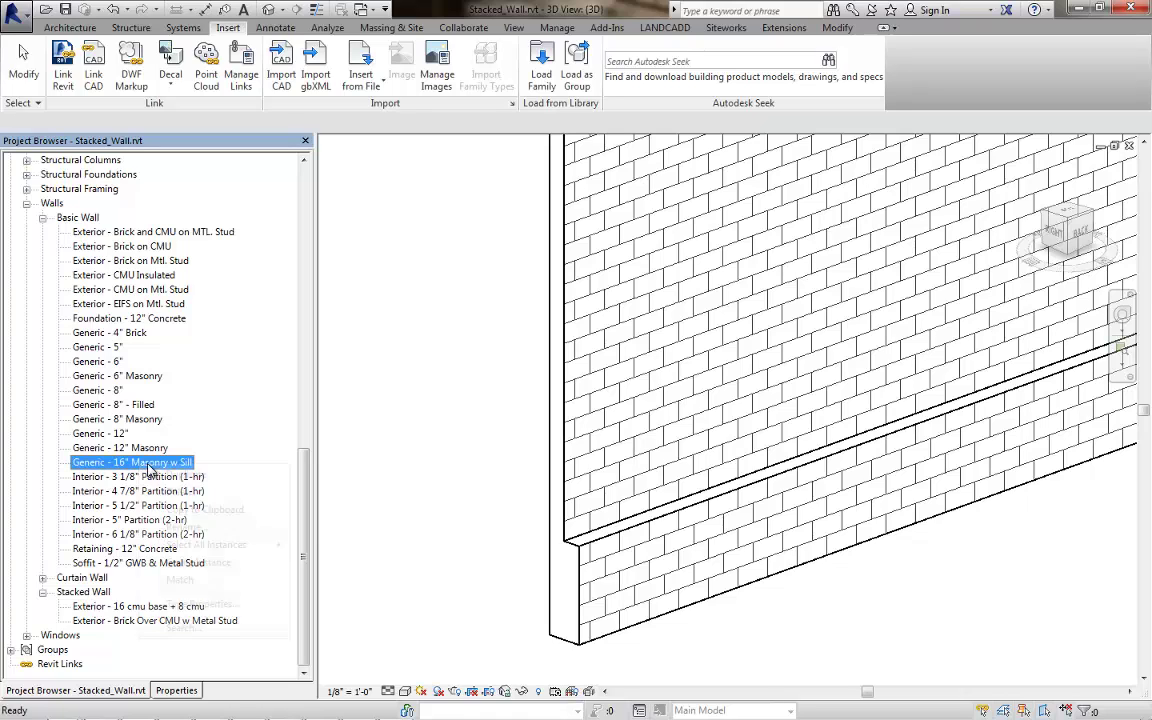
right_click(140, 464)
click(195, 604)
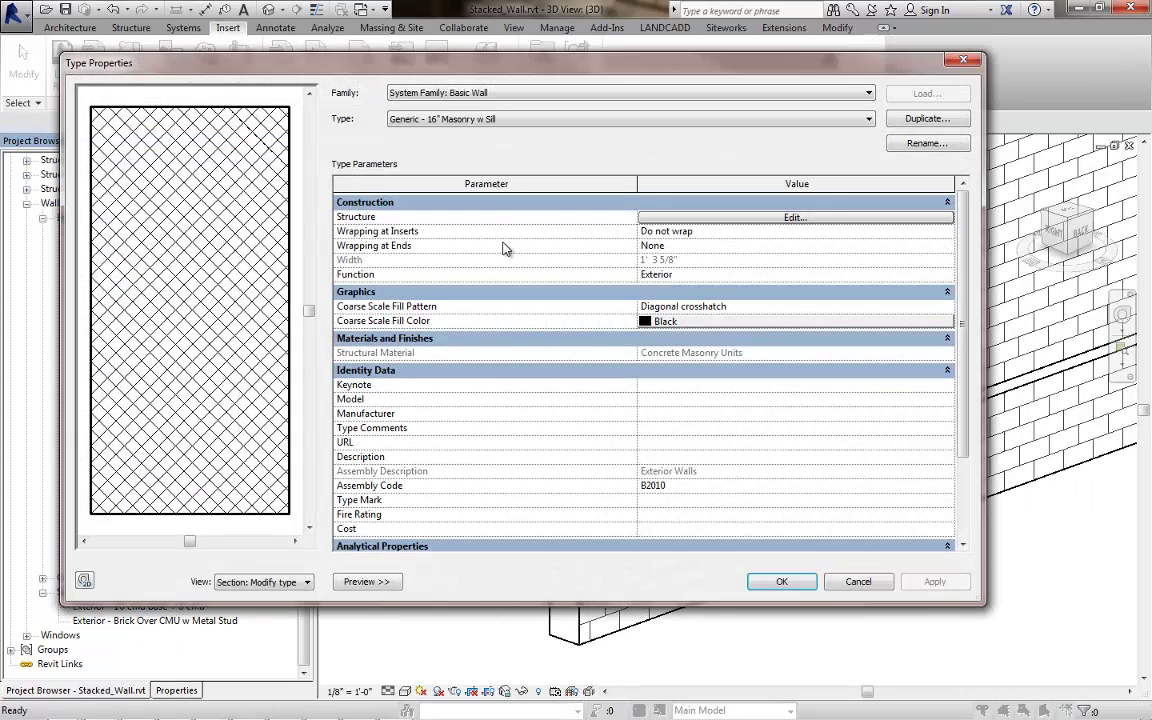
click(705, 216)
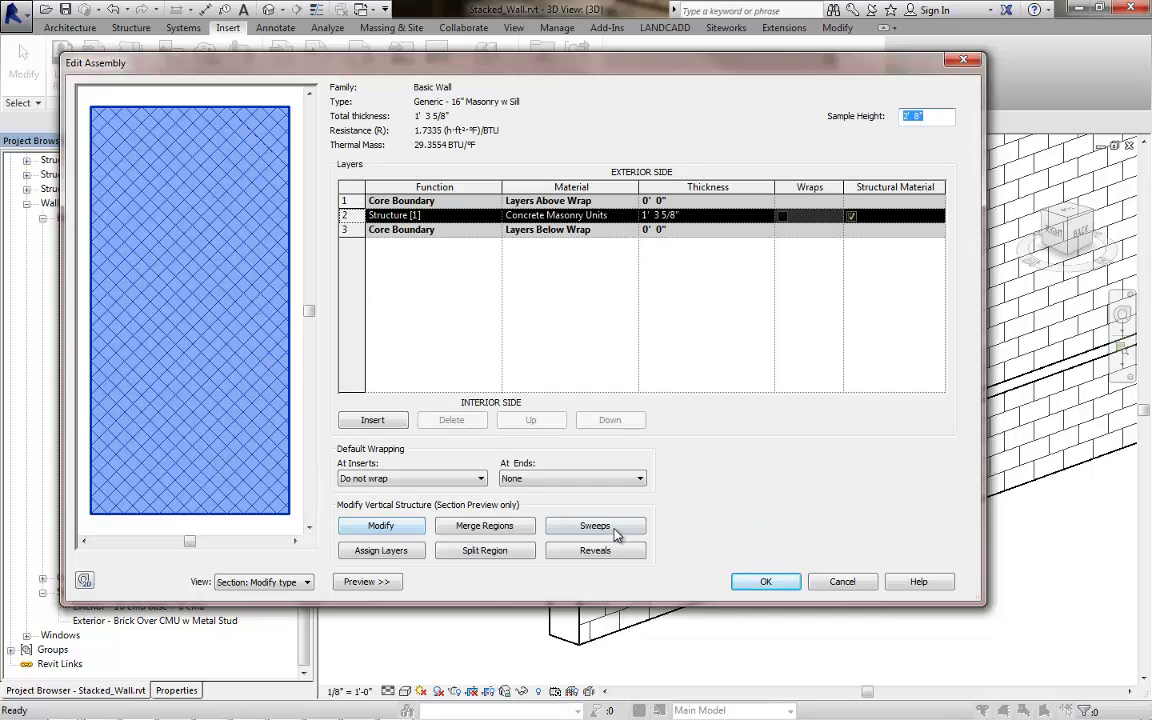
Step: Add a wall sweep using the Chamfered Sill profile and Concrete Masonry Units material
click(595, 526)
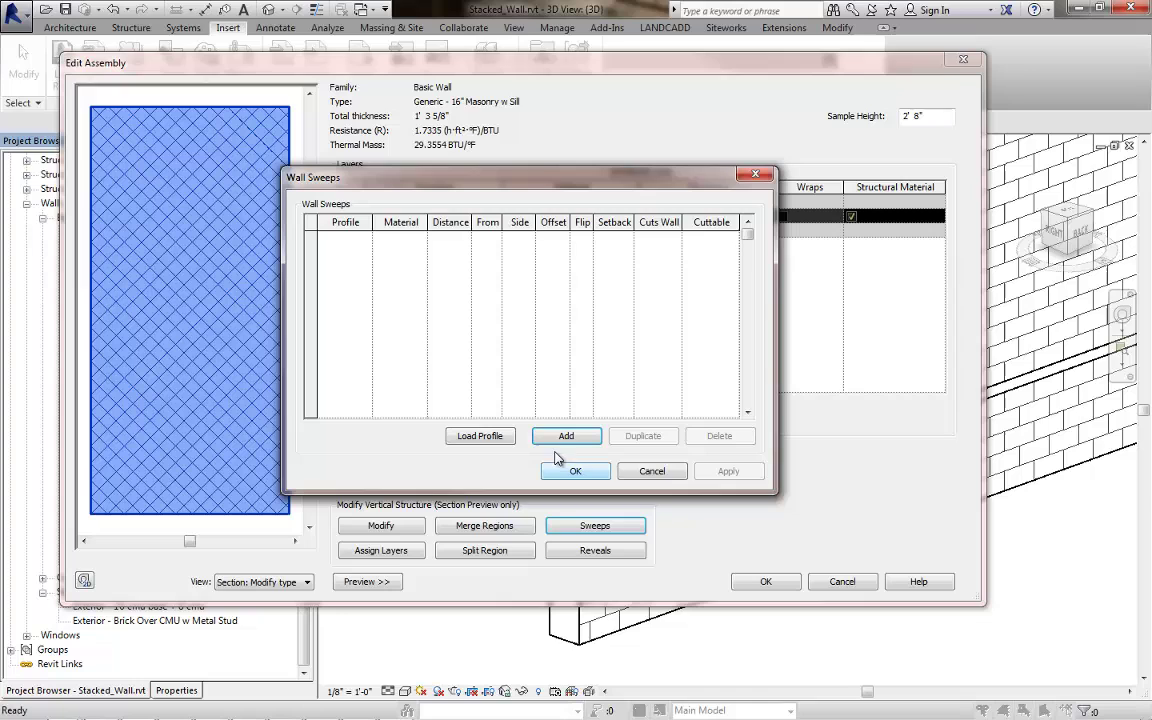
click(566, 436)
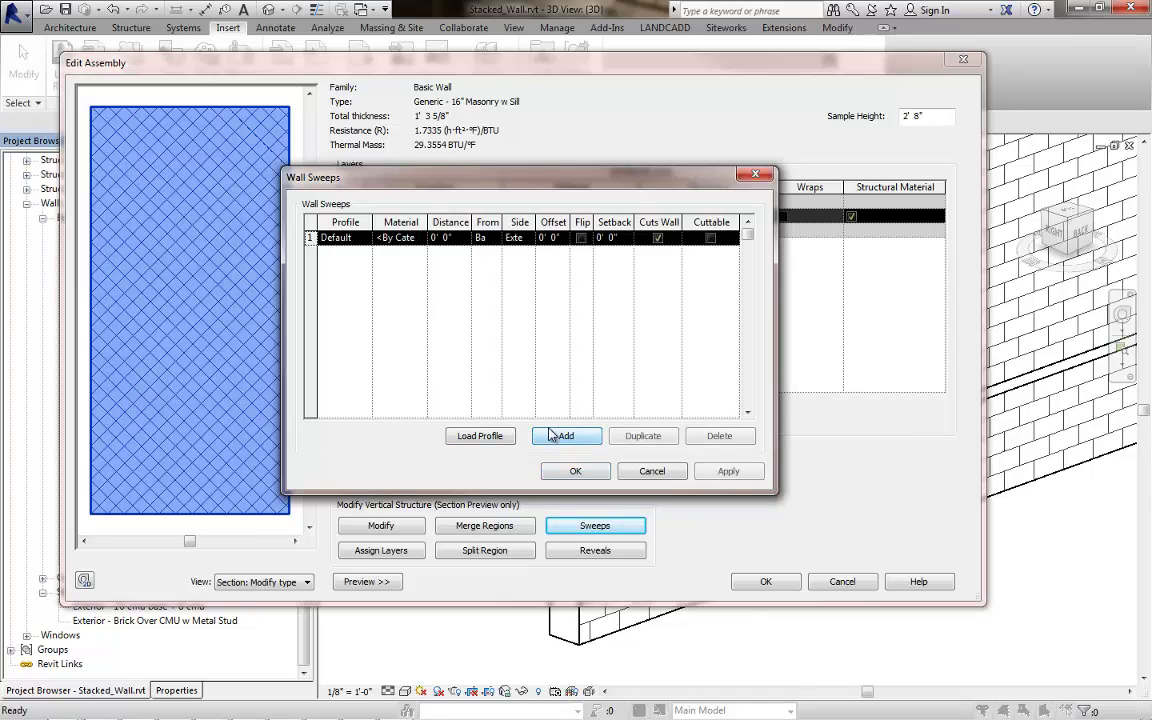
click(340, 237)
click(366, 238)
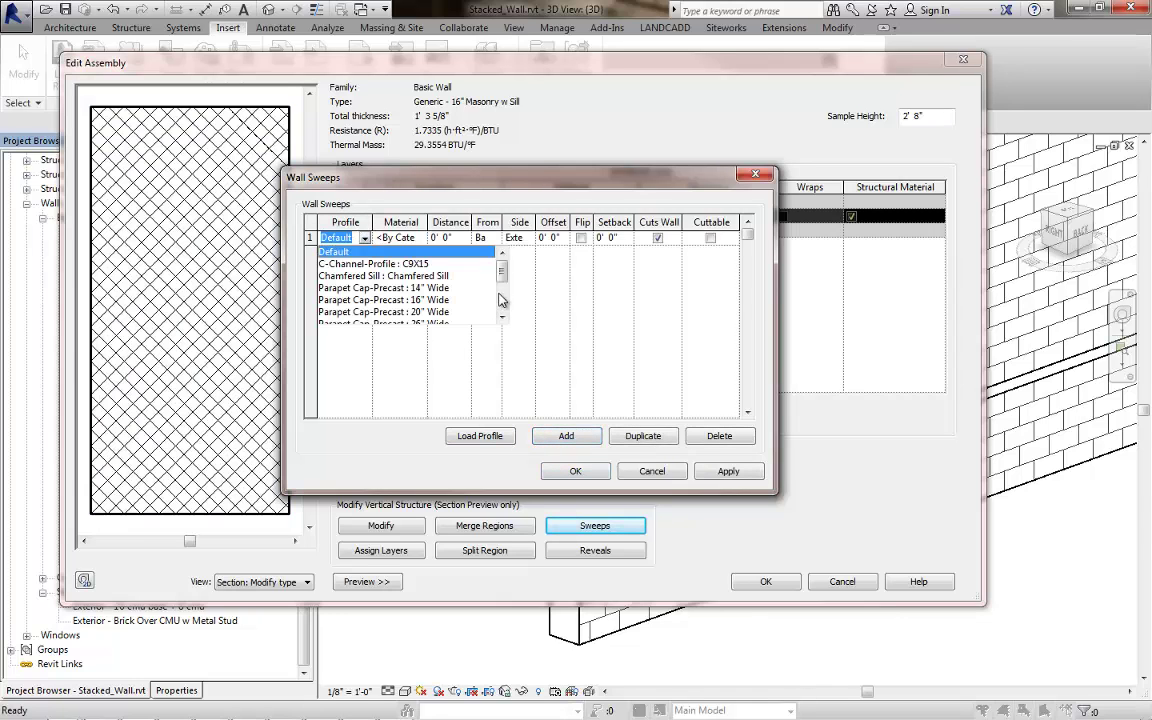
click(350, 276)
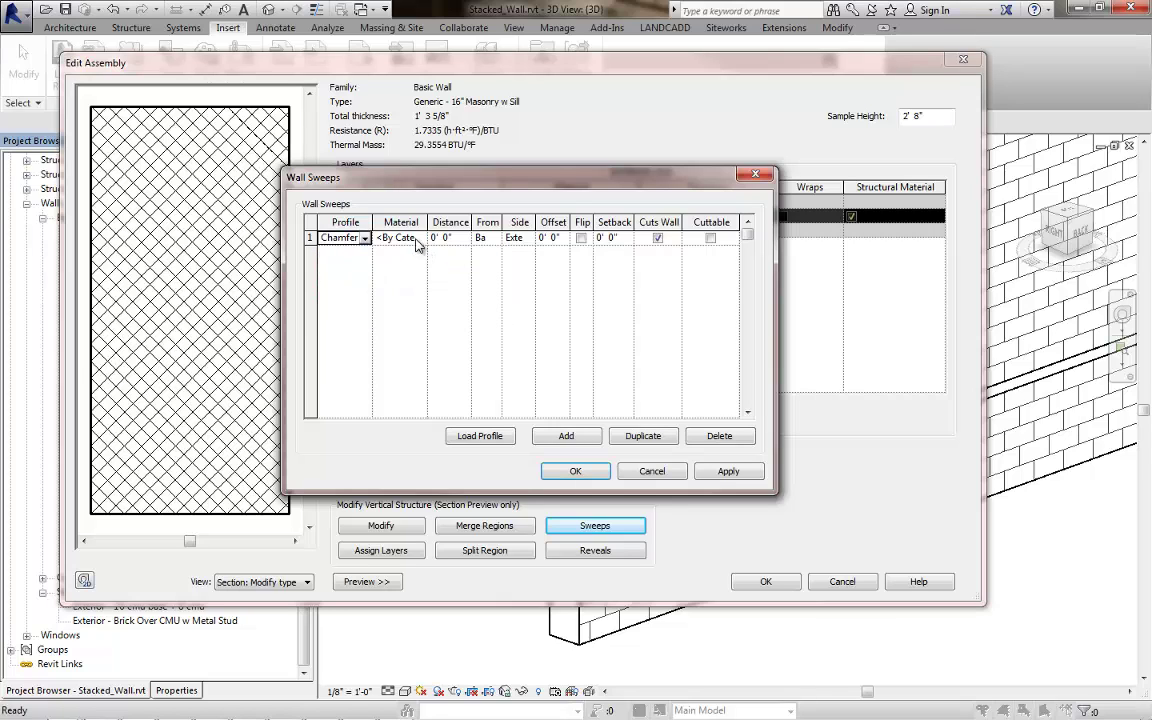
drag(426, 224, 487, 226)
click(470, 238)
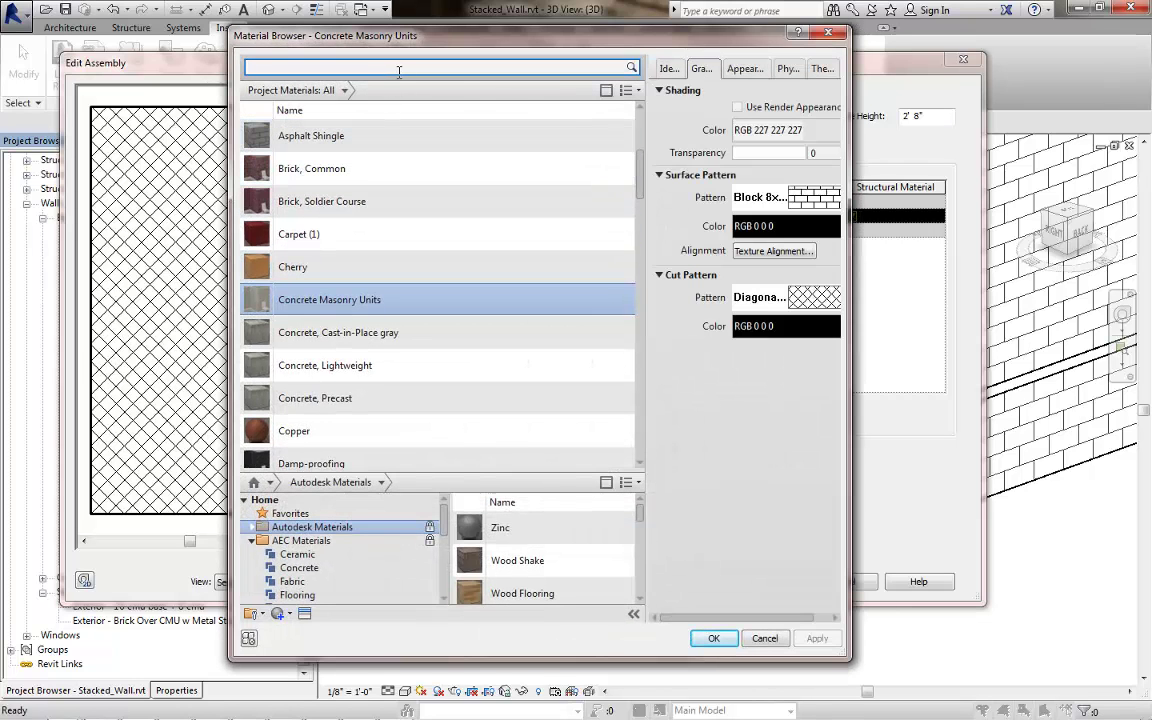
double_click(368, 298)
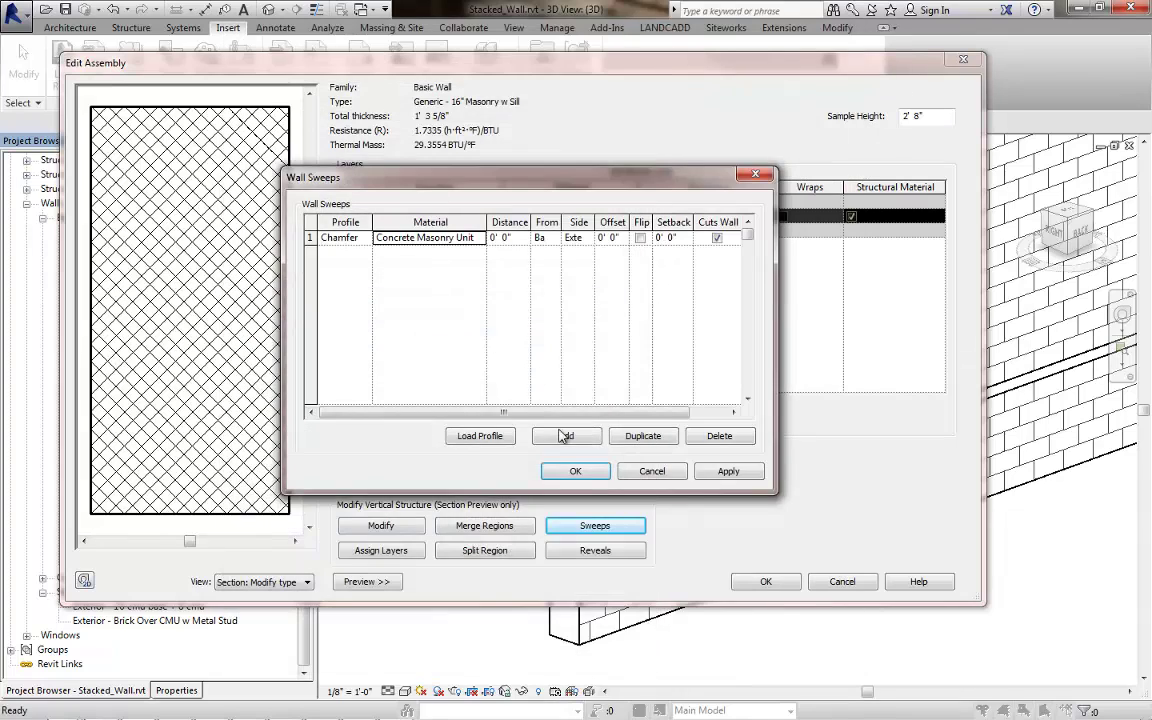
Step: Measure the sweep from the wall's Top and apply the sweep settings
click(532, 237)
click(543, 239)
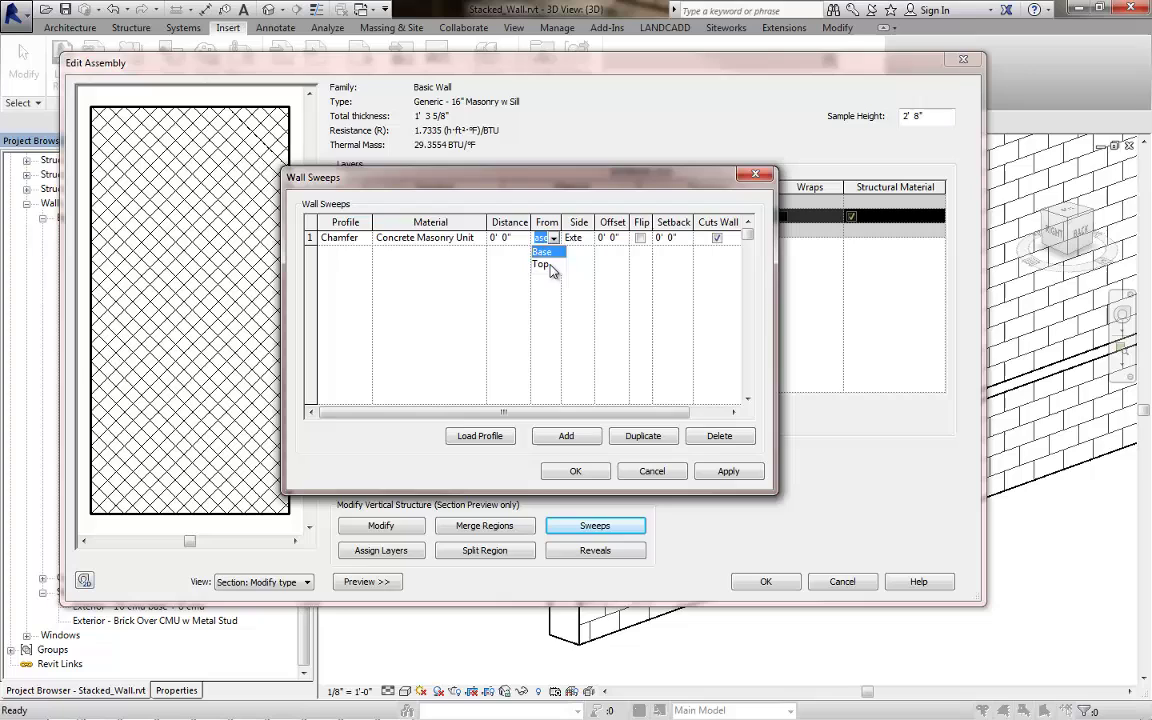
click(545, 265)
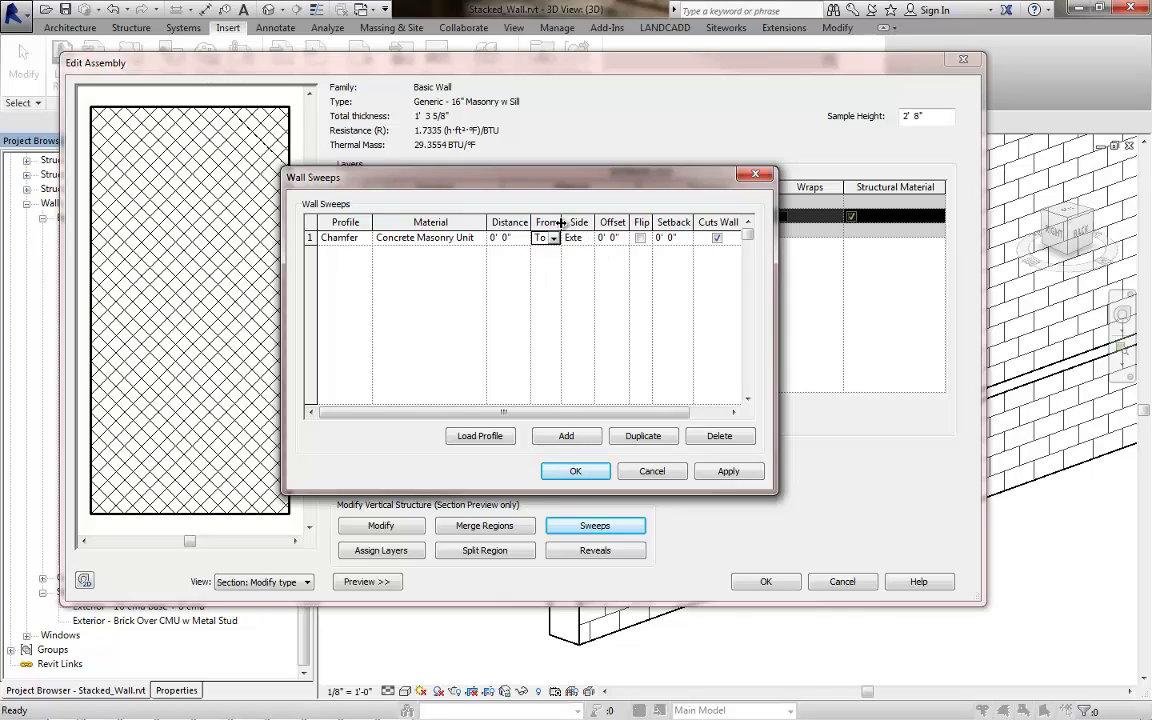
drag(561, 222, 599, 222)
click(728, 471)
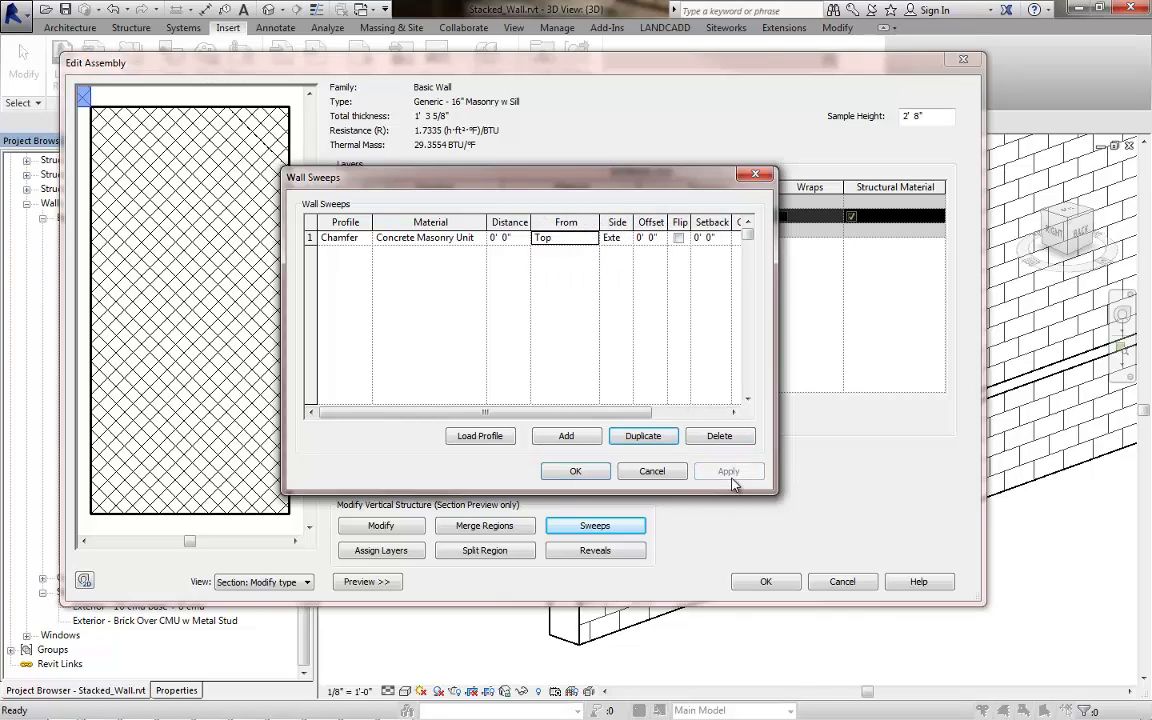
click(573, 472)
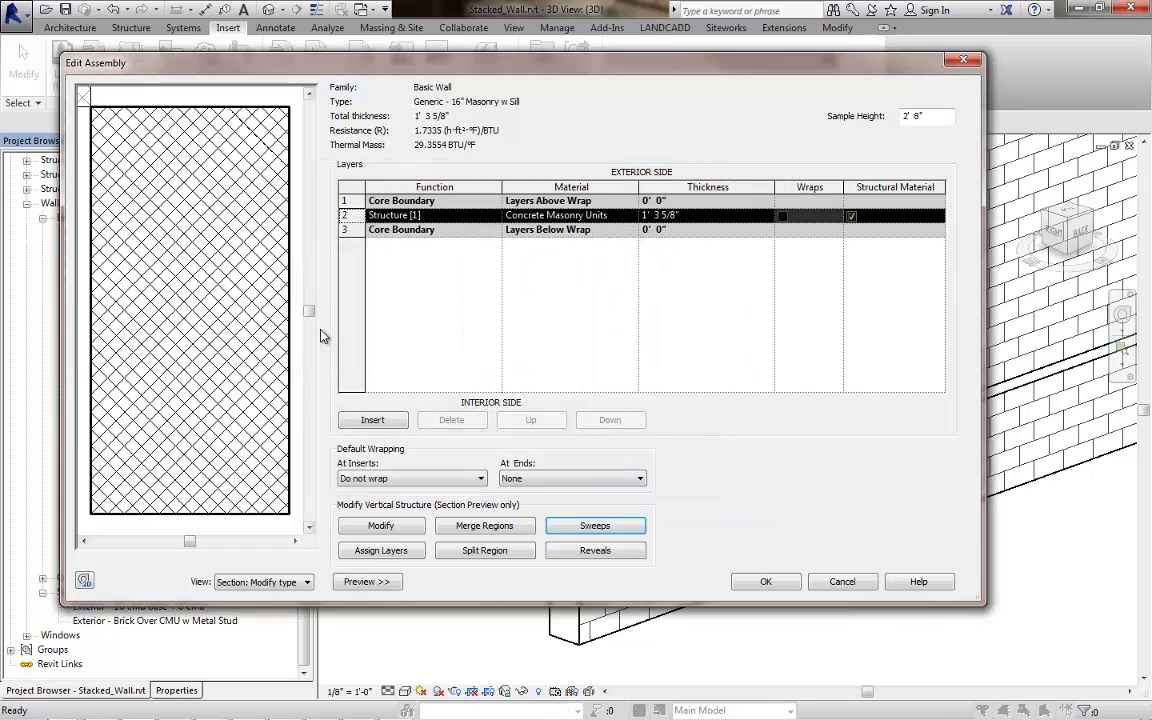
scroll(171, 205, down, 5)
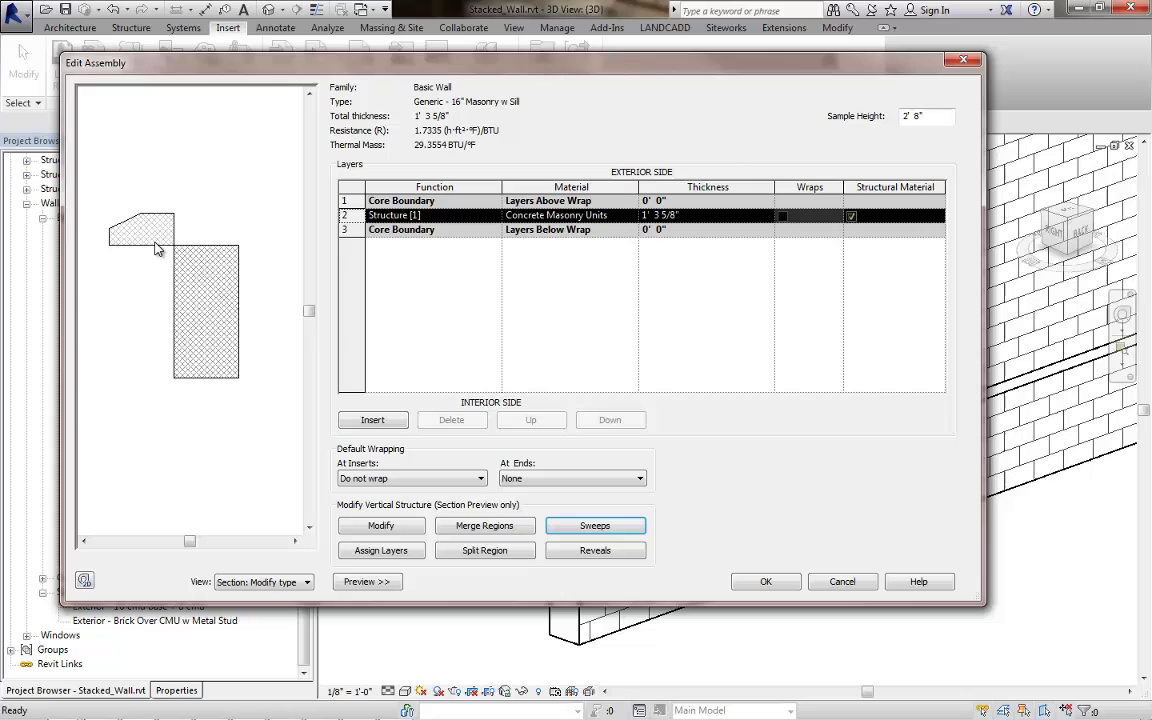
scroll(157, 250, up, 1)
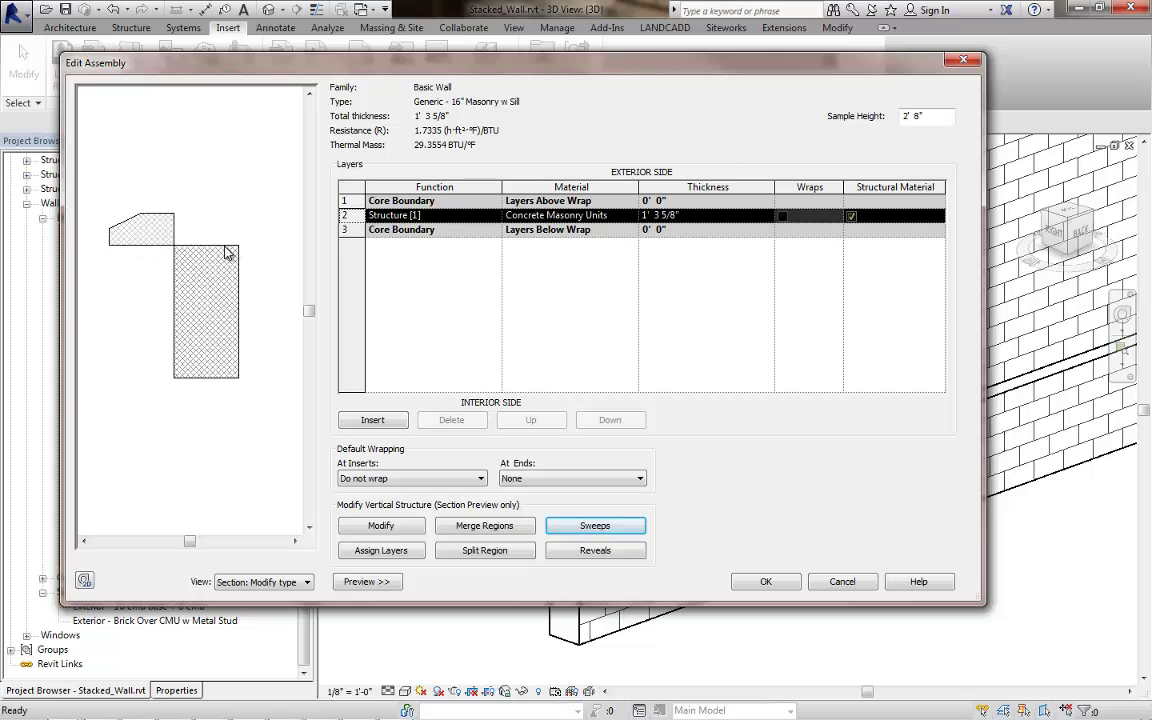
Step: Give the chamfered sill sweep an offset of -1' 3 5/8" and apply it
click(598, 527)
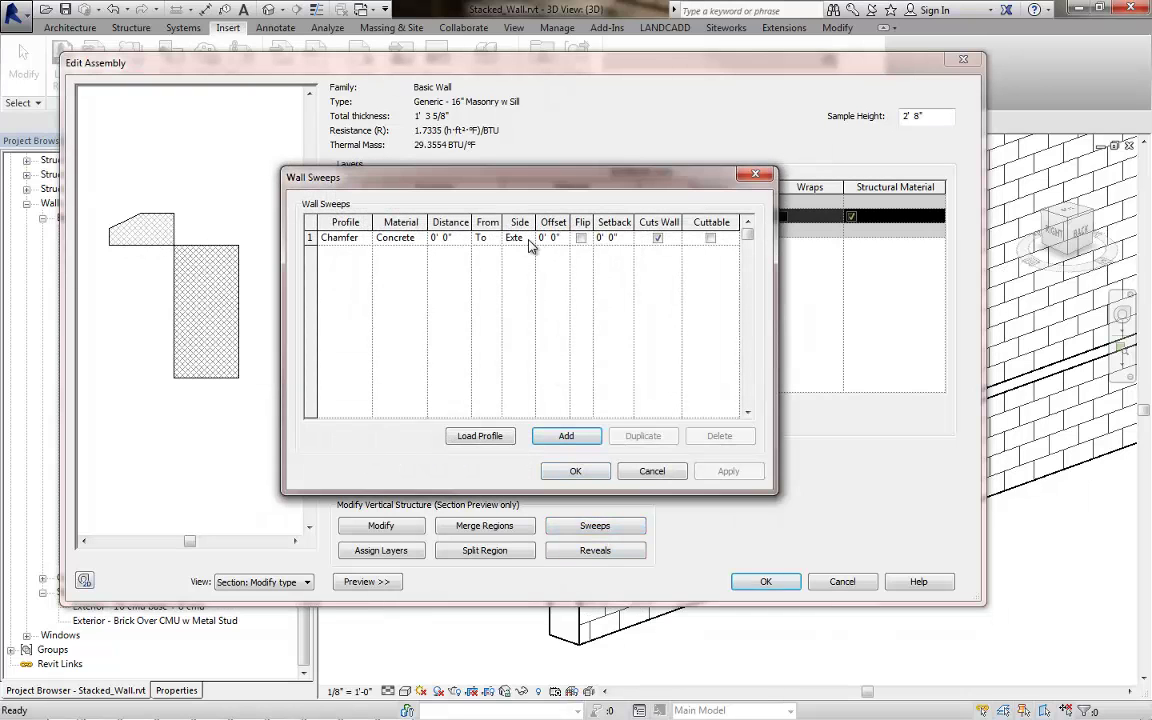
click(553, 239)
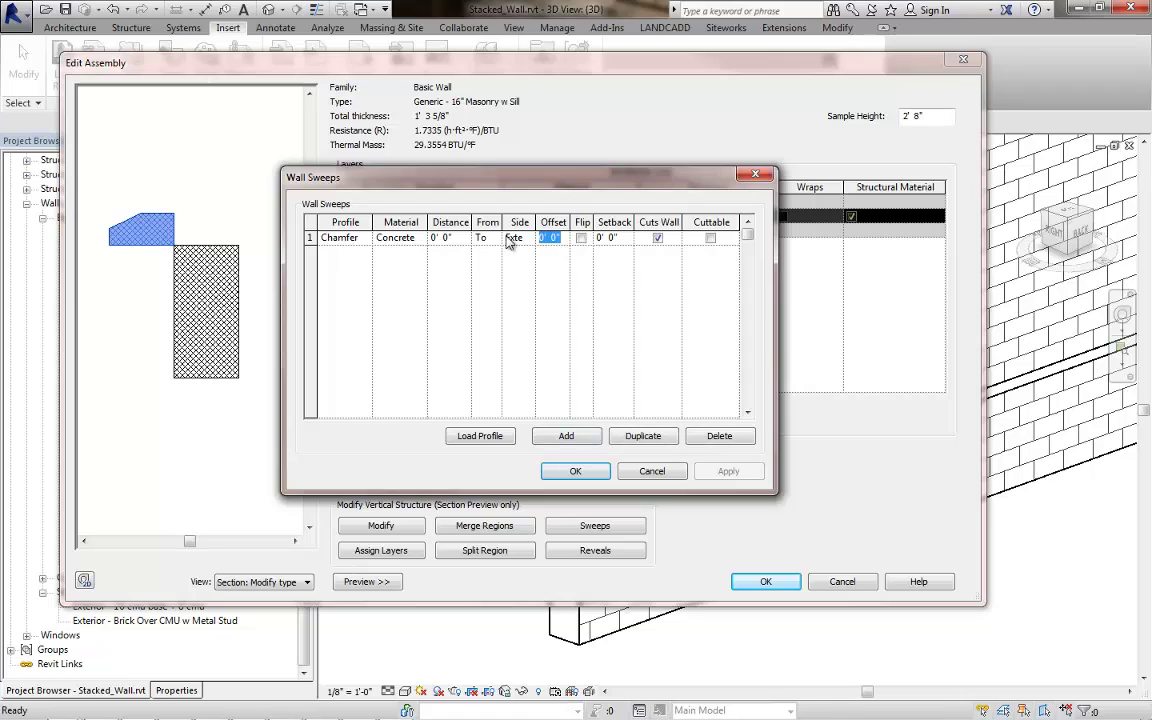
text(-)
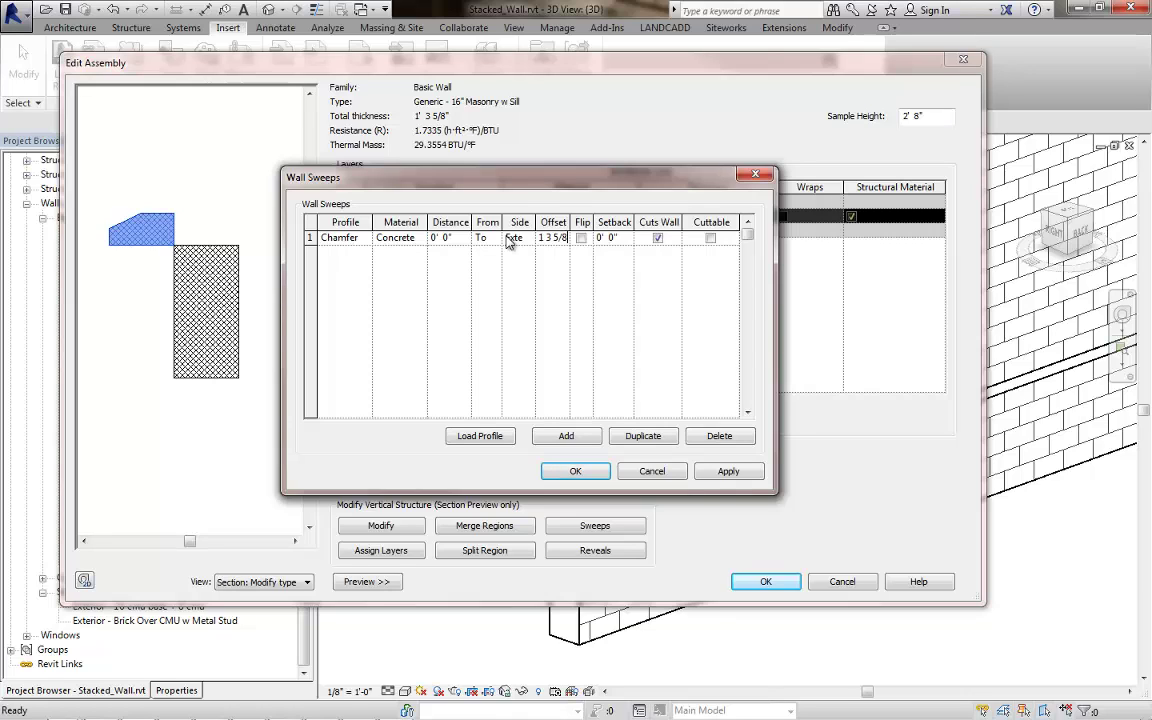
text(1' 3 5/8)
key(Home)
click(720, 471)
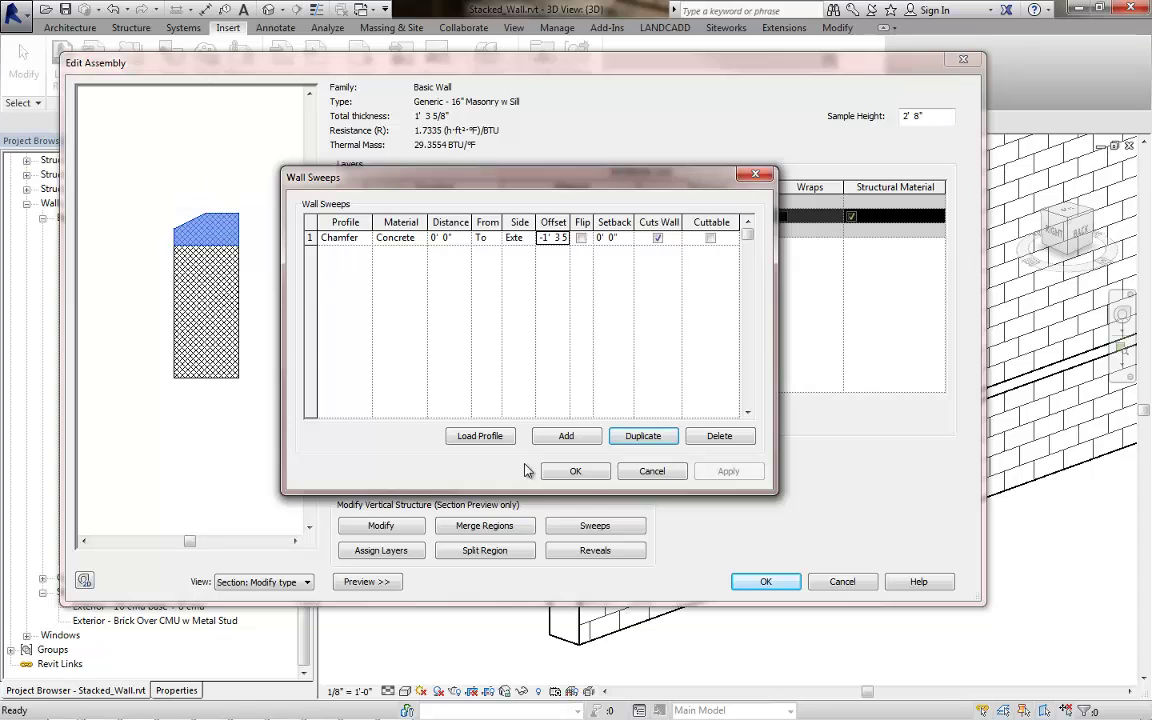
click(583, 471)
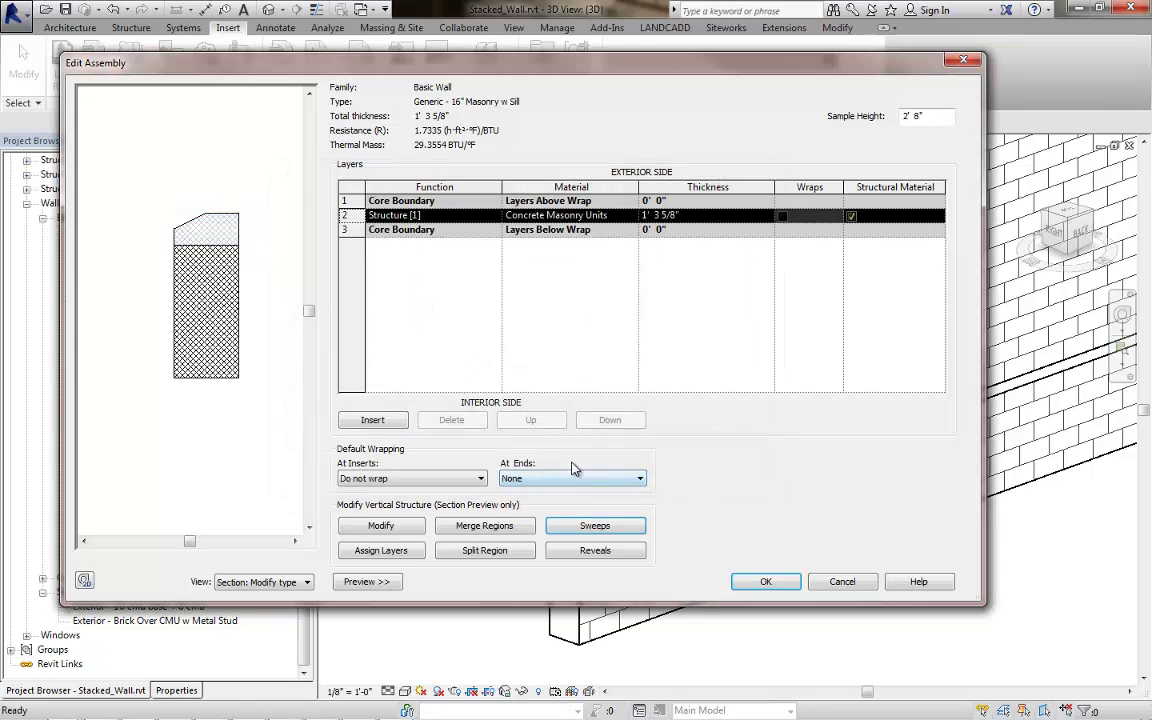
Step: Accept the assembly and type changes, then inspect the chamfered sill in 3D
click(767, 582)
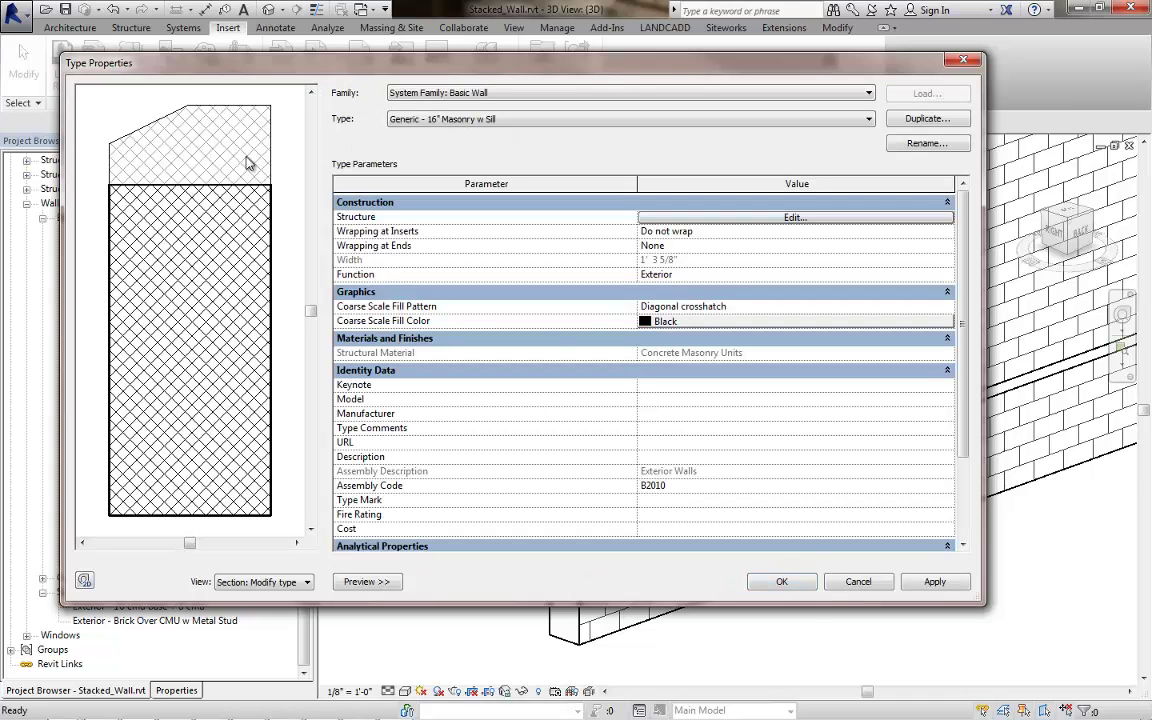
click(801, 588)
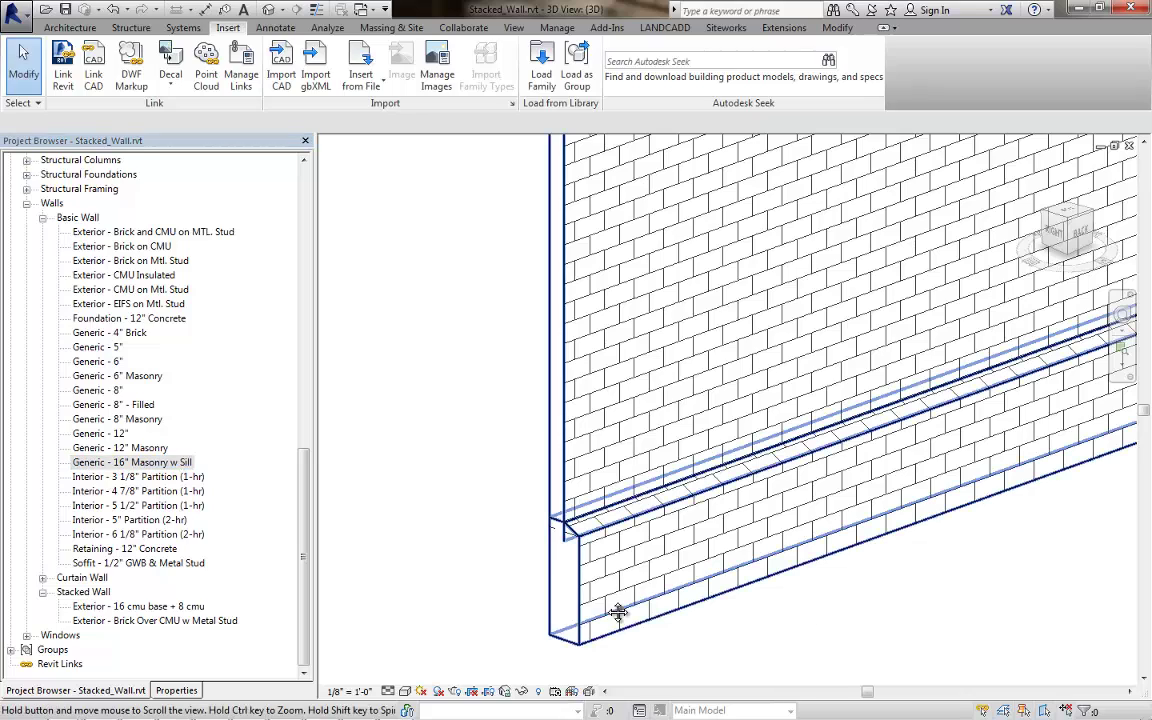
middle_drag(618, 612, 665, 580)
scroll(697, 568, up, 3)
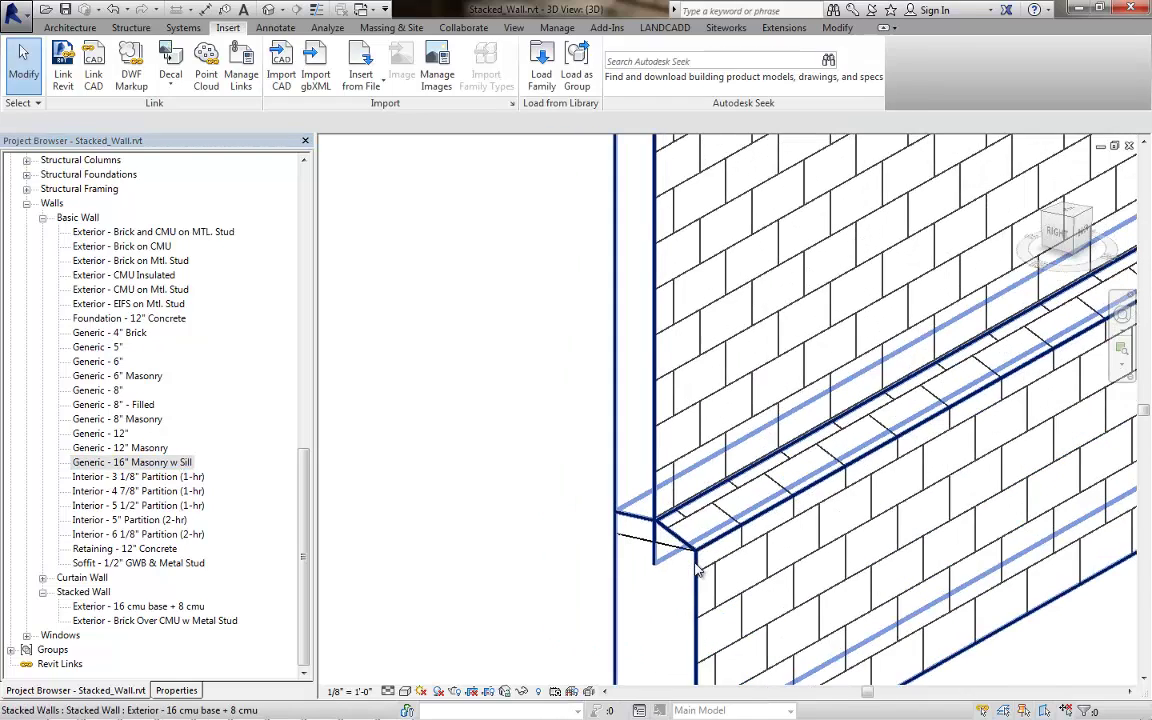
scroll(700, 540, down, 5)
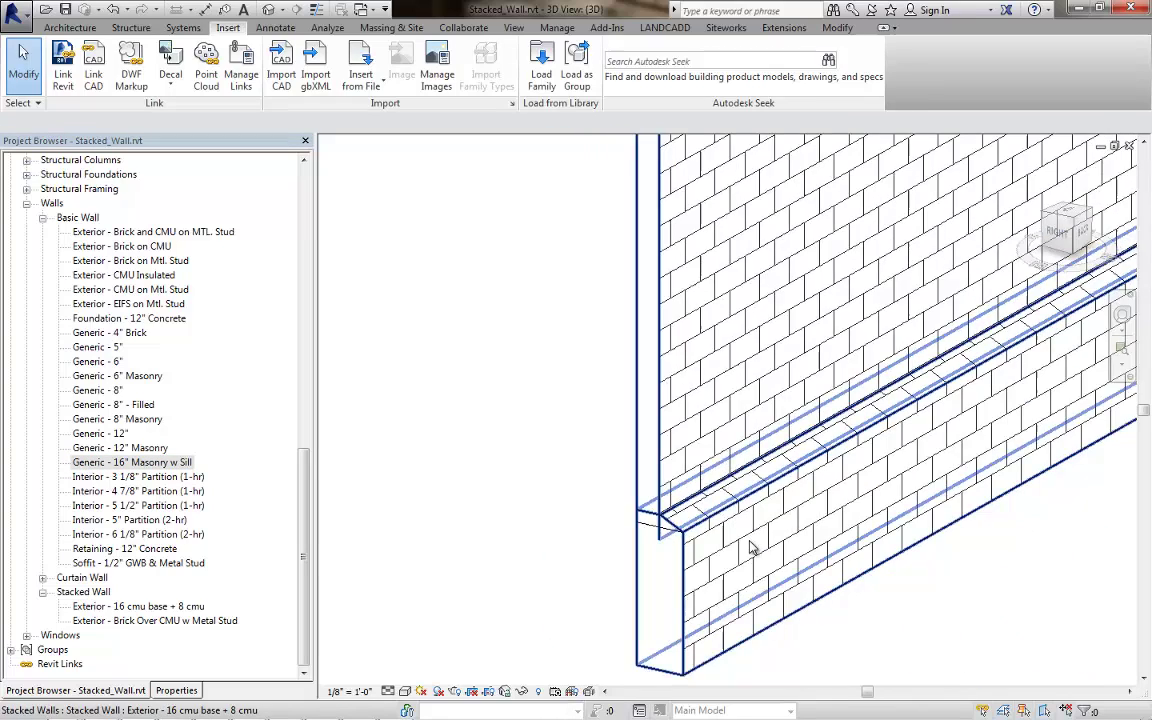